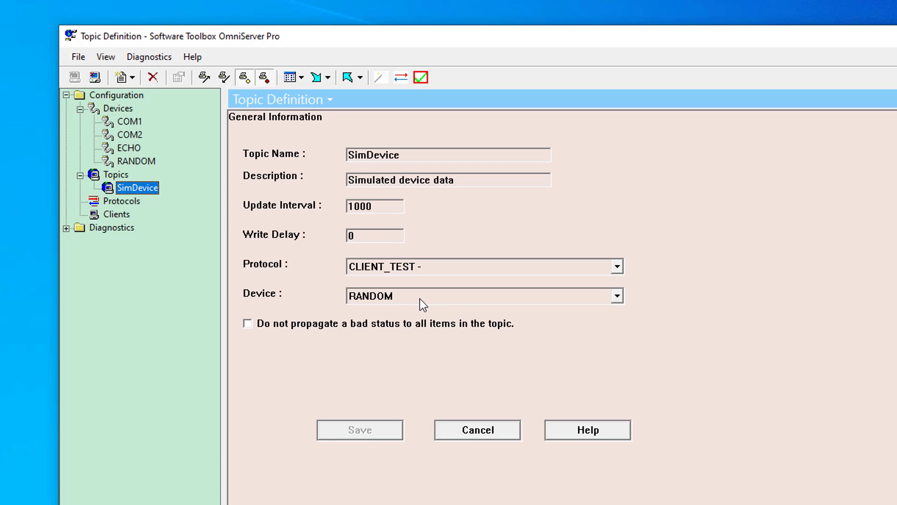
Step: Bring up the configured protocols list, which includes CLIENT_TEST
click(119, 201)
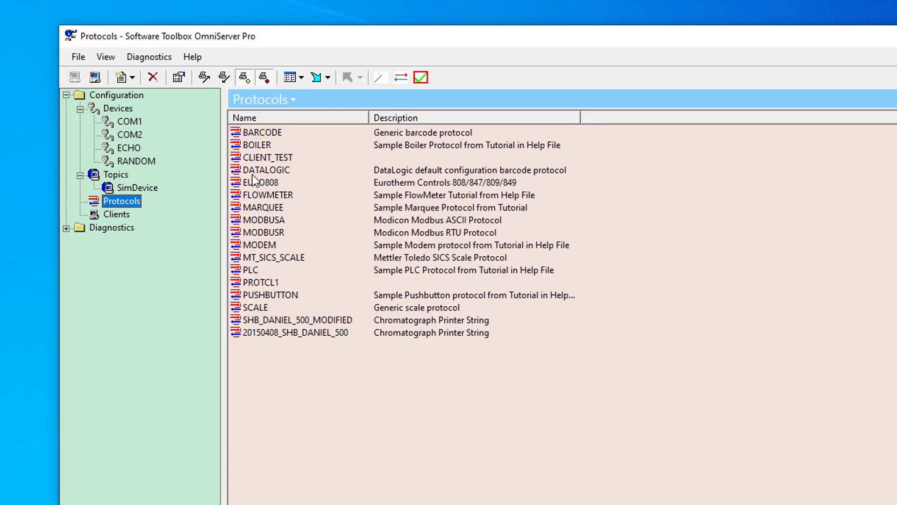
double_click(259, 158)
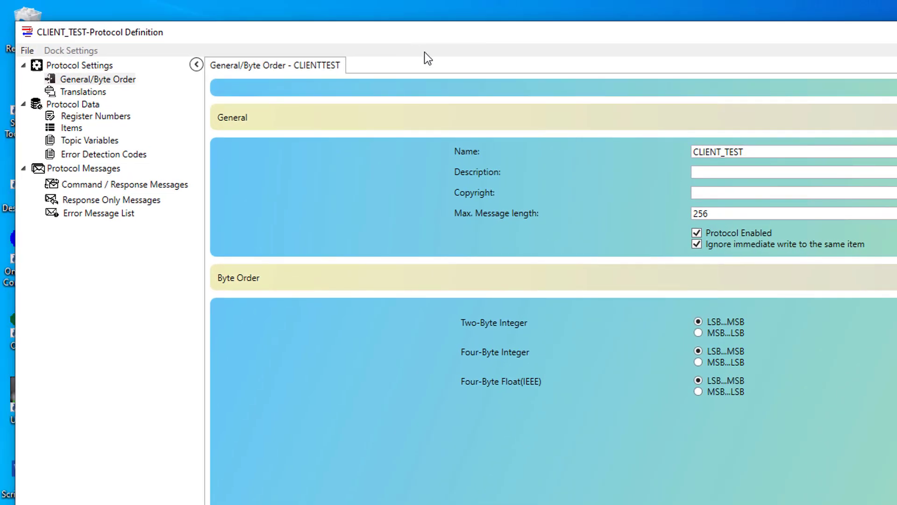
click(71, 128)
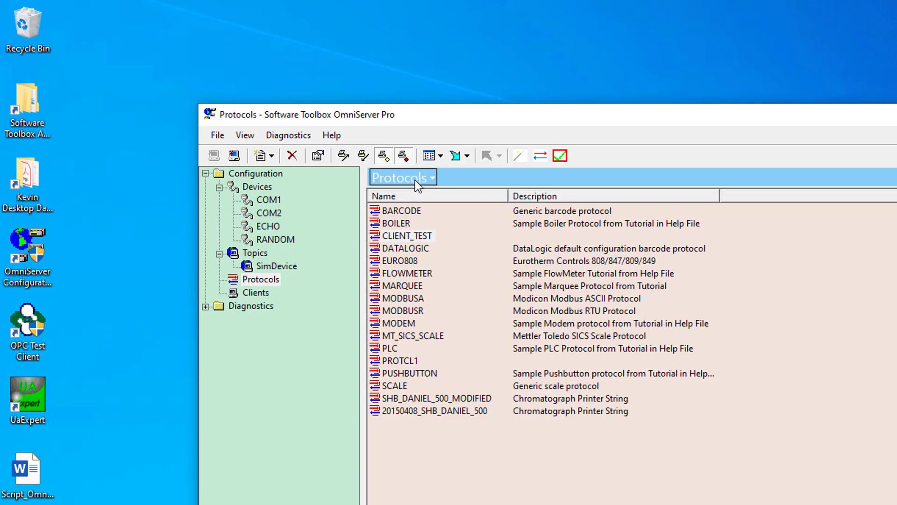
Step: Open the OPC UA client interface's configuration from the Clients list
click(250, 293)
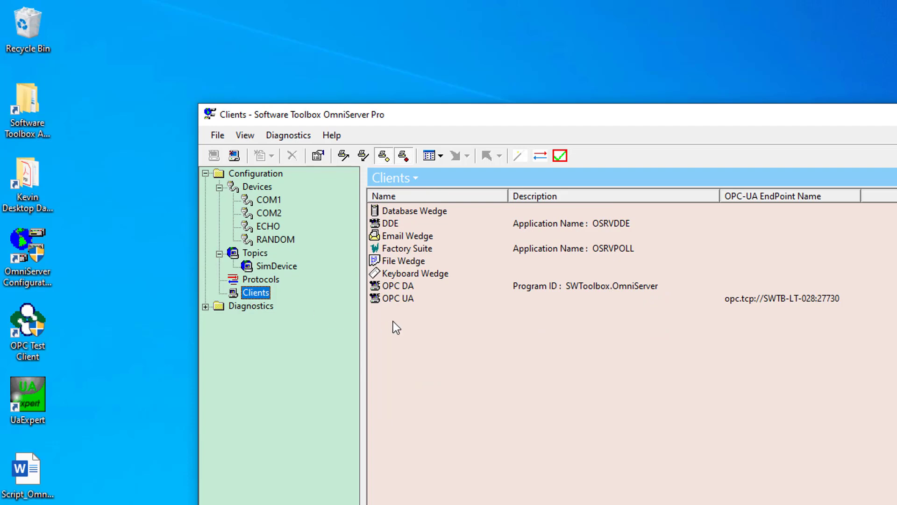
click(397, 299)
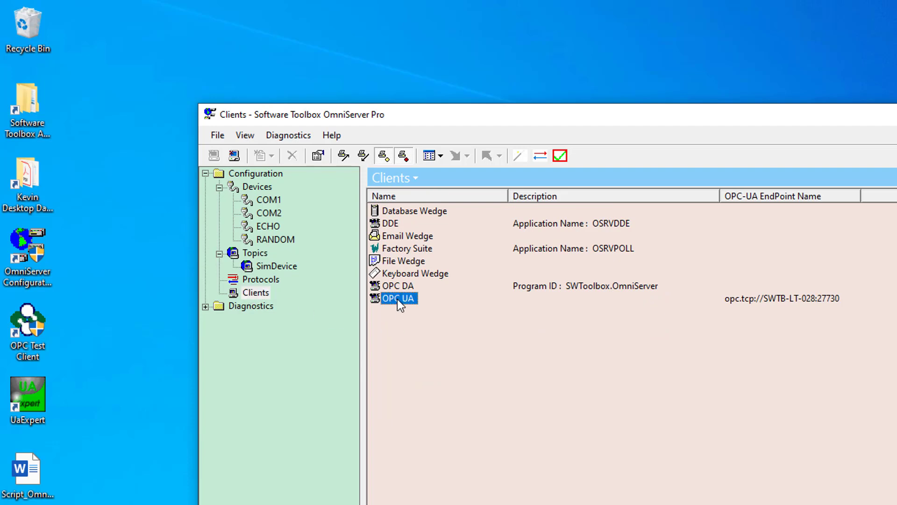
double_click(397, 299)
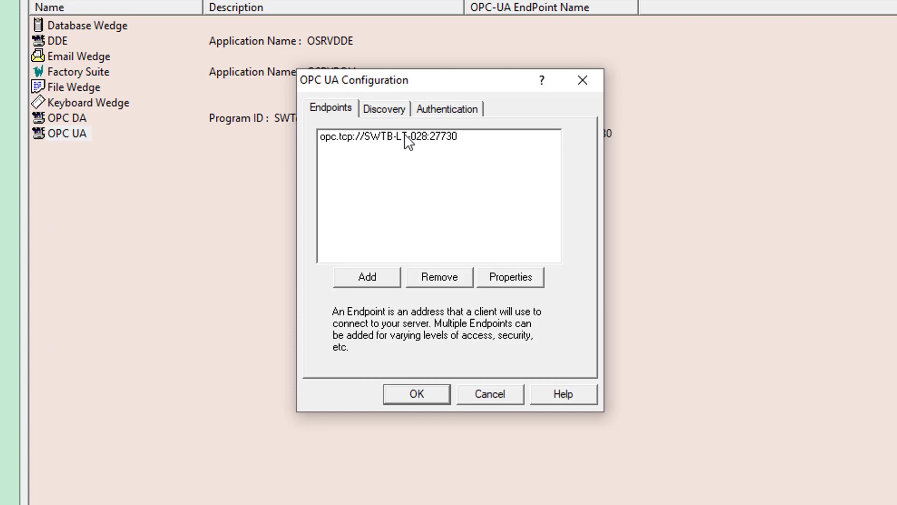
Step: Open the endpoint's properties, keep hostname Default, and view its certificate settings
double_click(387, 135)
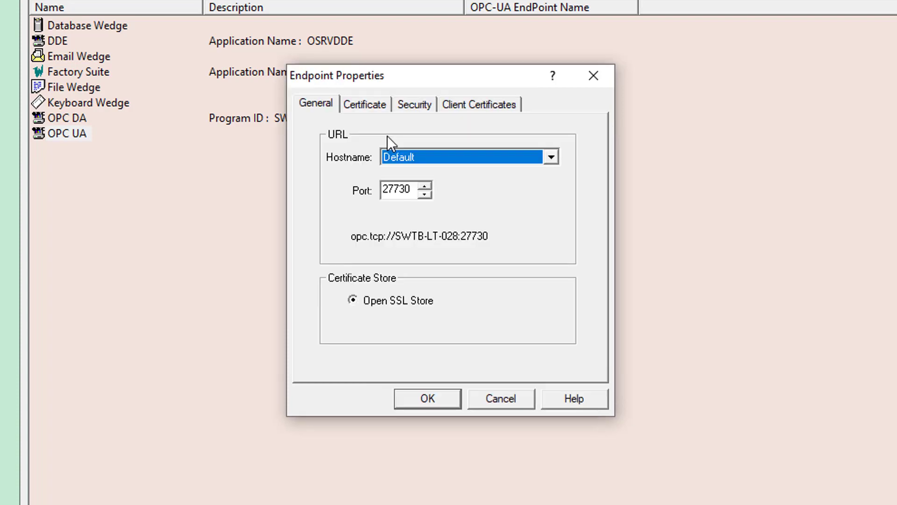
drag(395, 83, 380, 82)
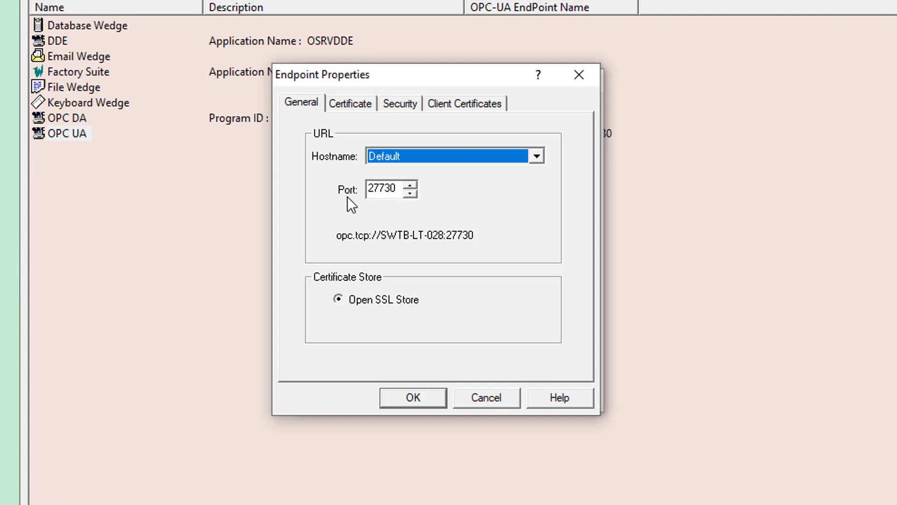
click(537, 156)
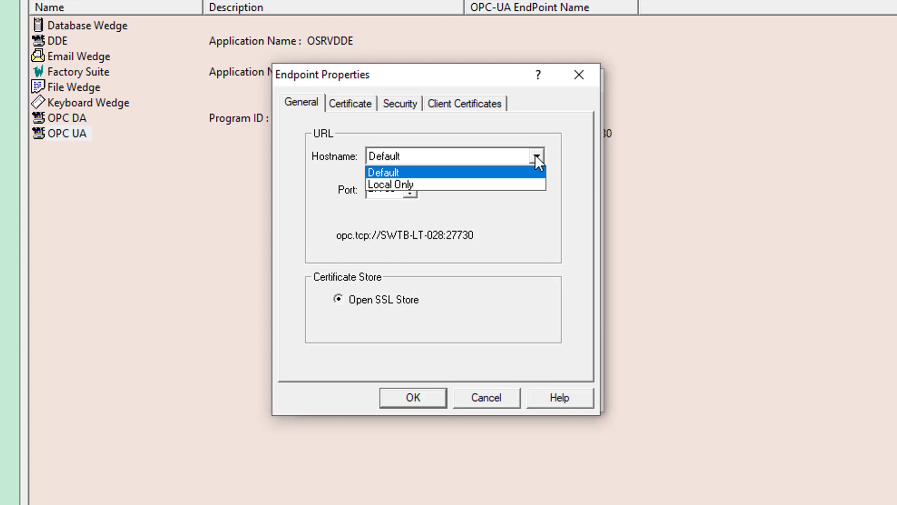
click(535, 156)
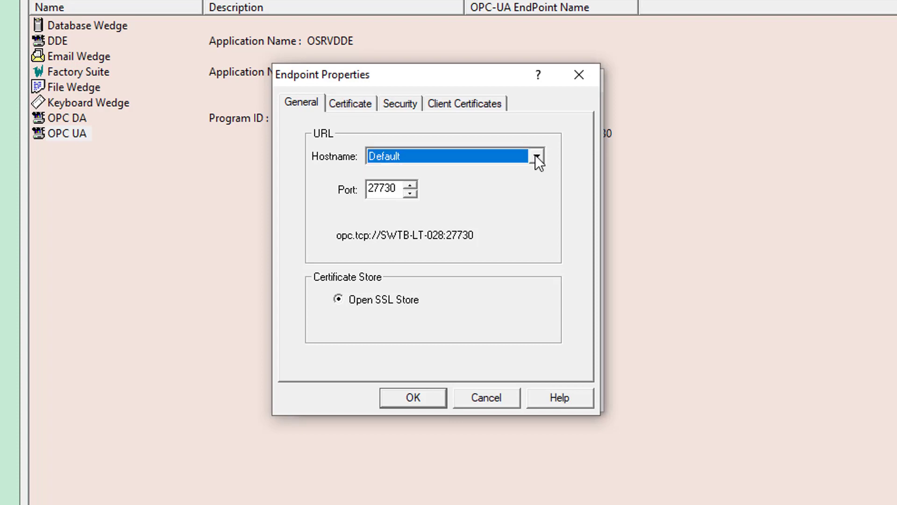
click(357, 105)
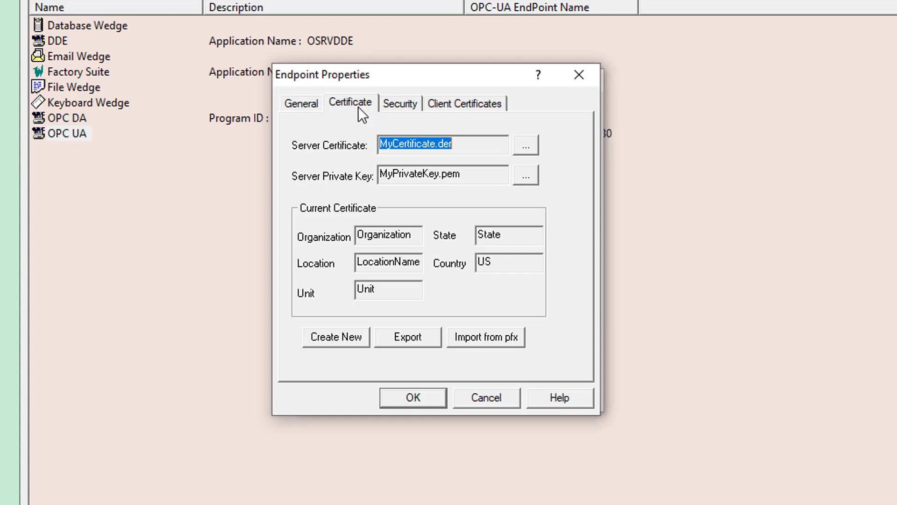
Step: View the endpoint's security policies, then cancel out of both OPC UA dialogs
click(400, 104)
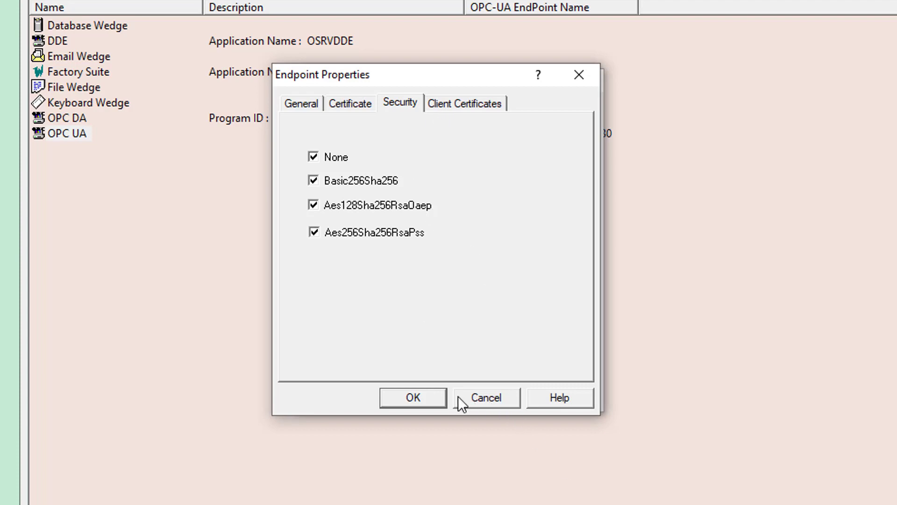
click(496, 399)
click(498, 392)
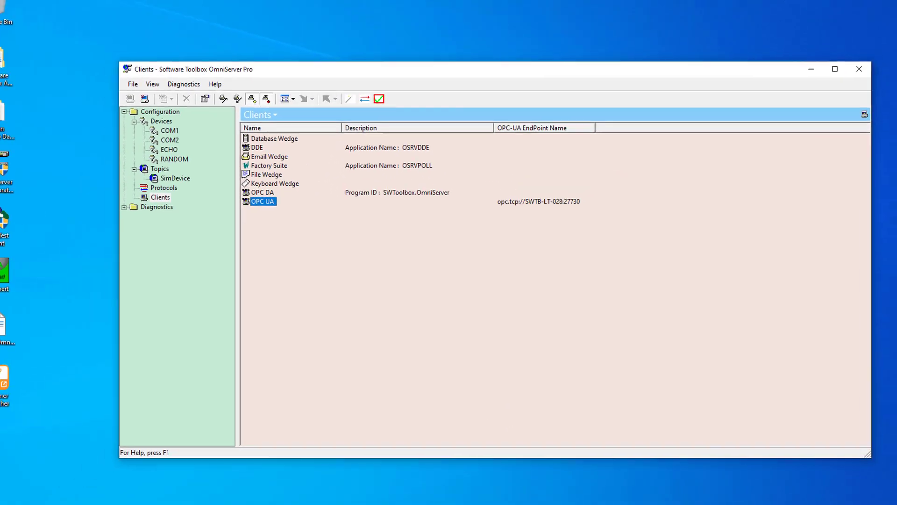
Step: Go to the maximized Ignition Gateway browser window and open Config > OPC Connections
key(alt+Tab)
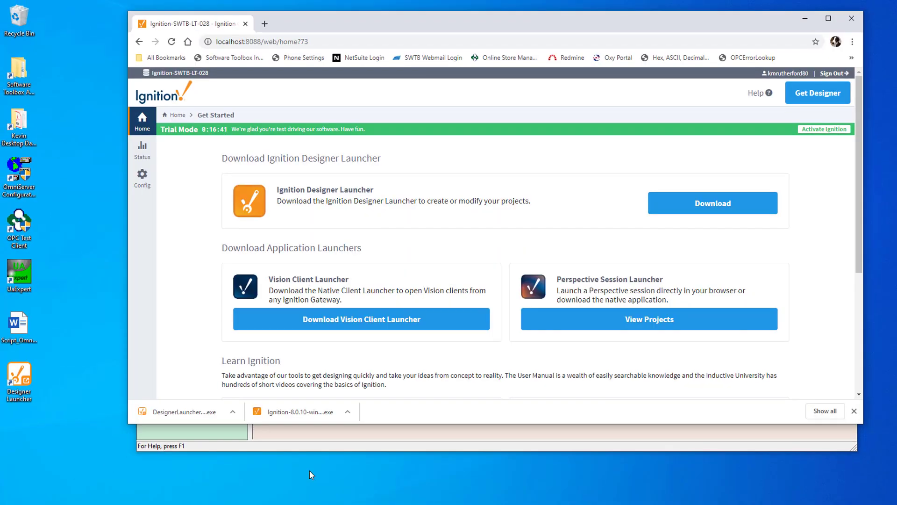
double_click(346, 20)
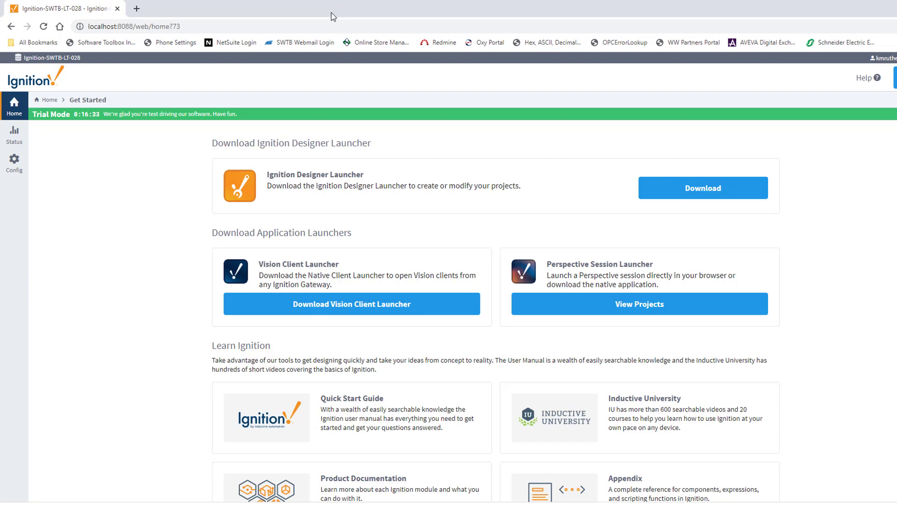
click(14, 166)
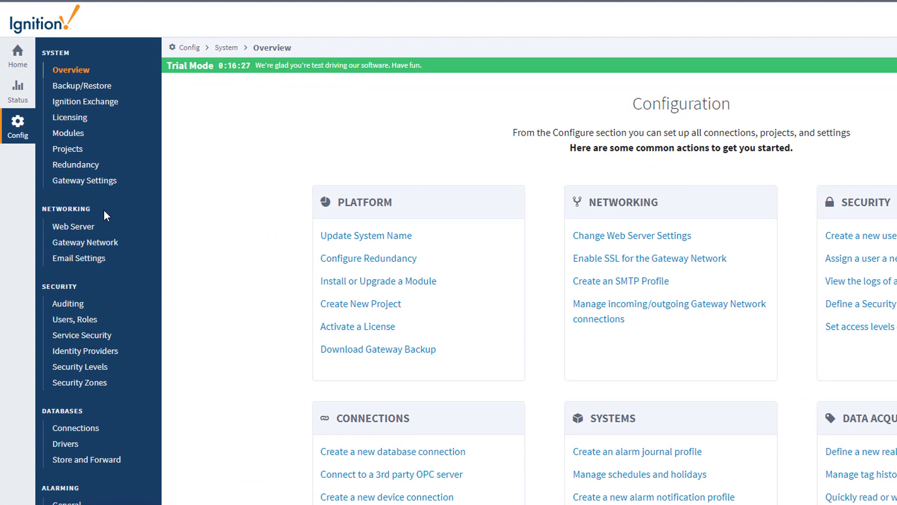
scroll(104, 216, down, 4)
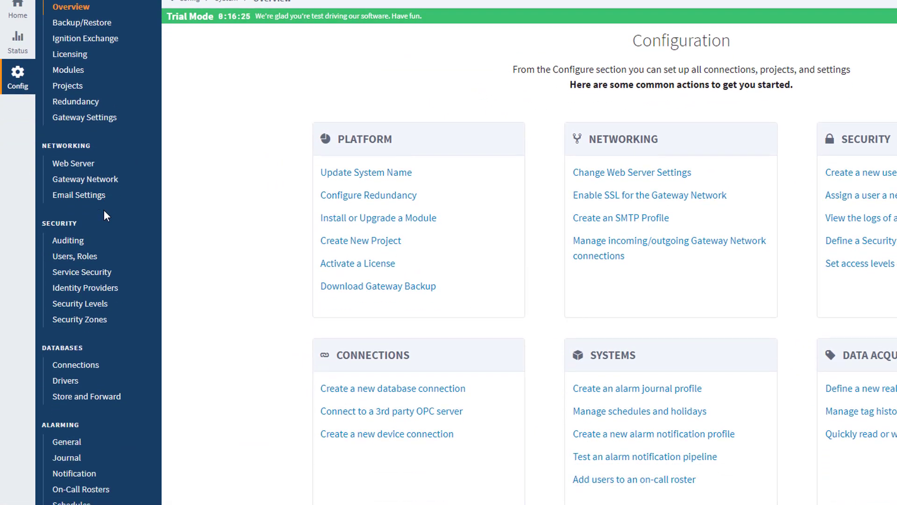
scroll(104, 210, down, 3)
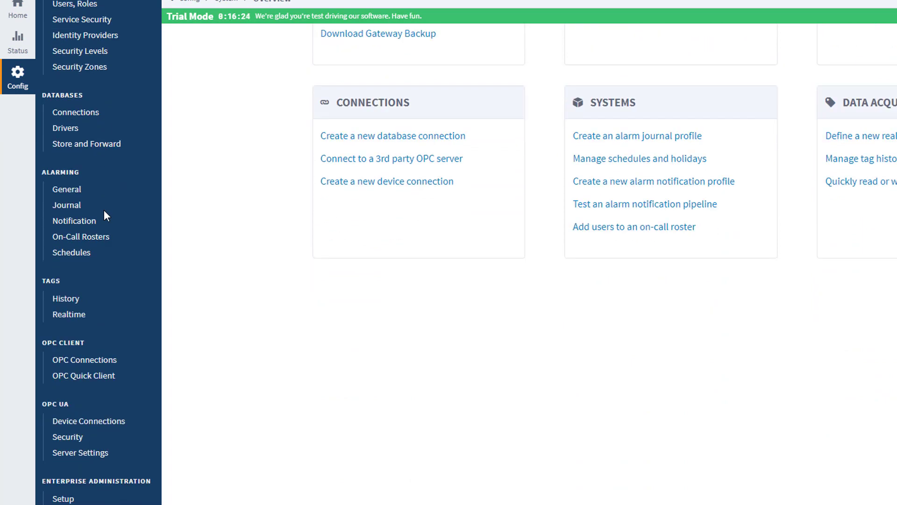
click(84, 370)
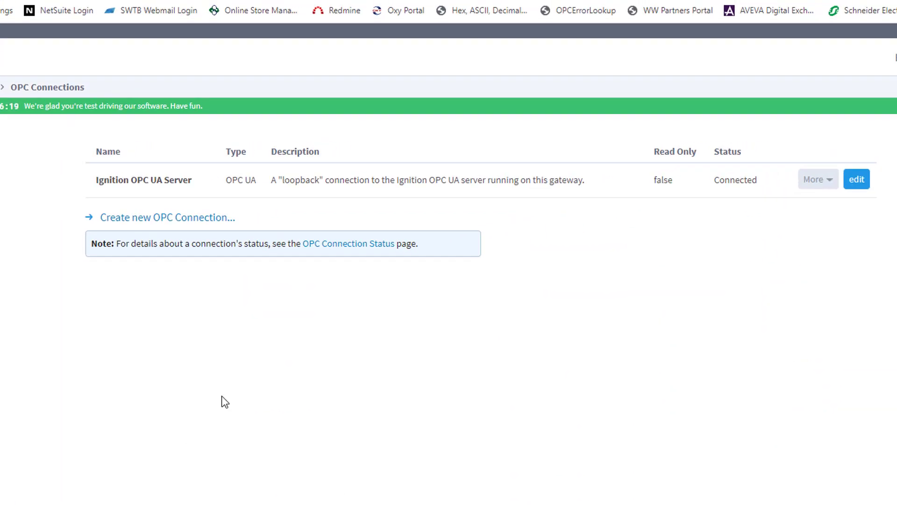
Step: Start a new OPC UA connection using endpoint URL opc.tcp://SWTB-LT-028:27730 and discover its server
click(147, 218)
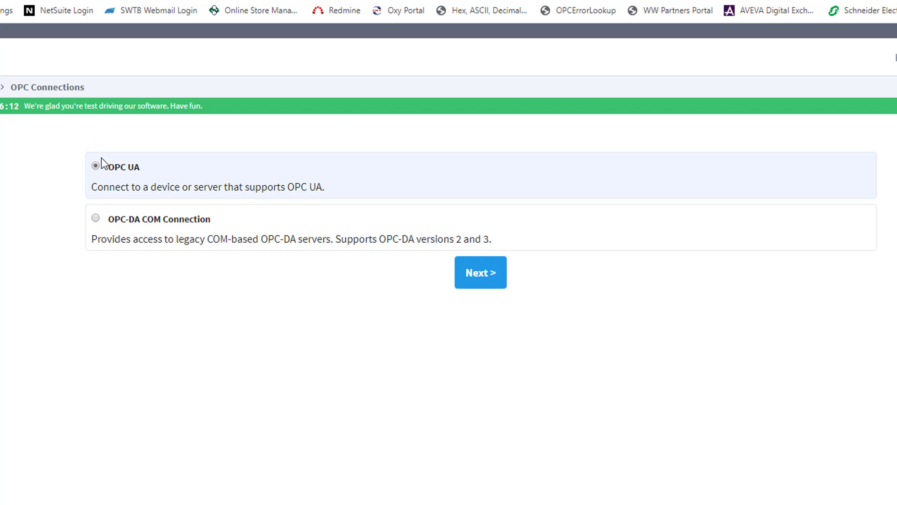
click(478, 276)
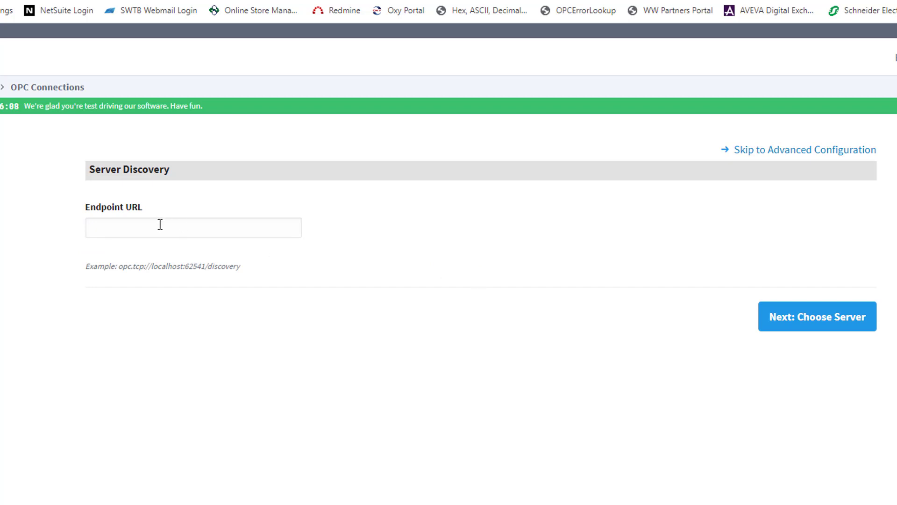
click(160, 225)
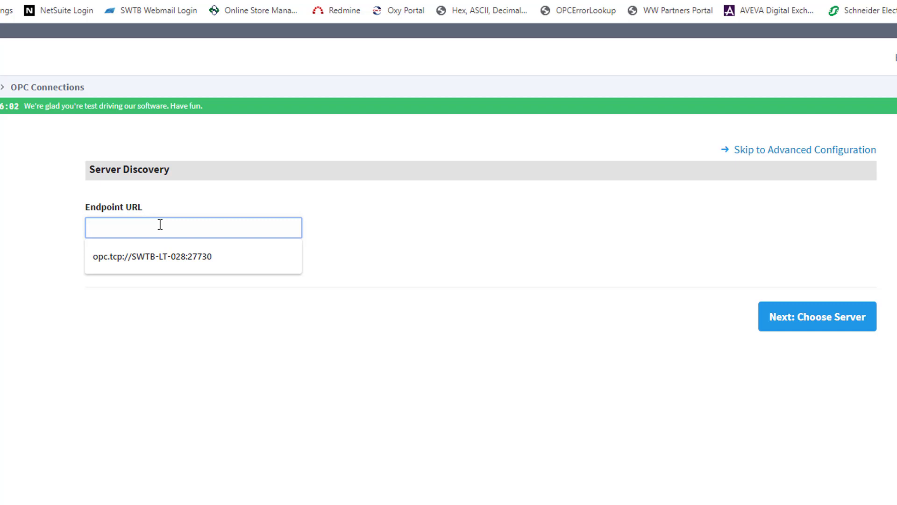
text(opc.tcp://SWTB-LT-028:)
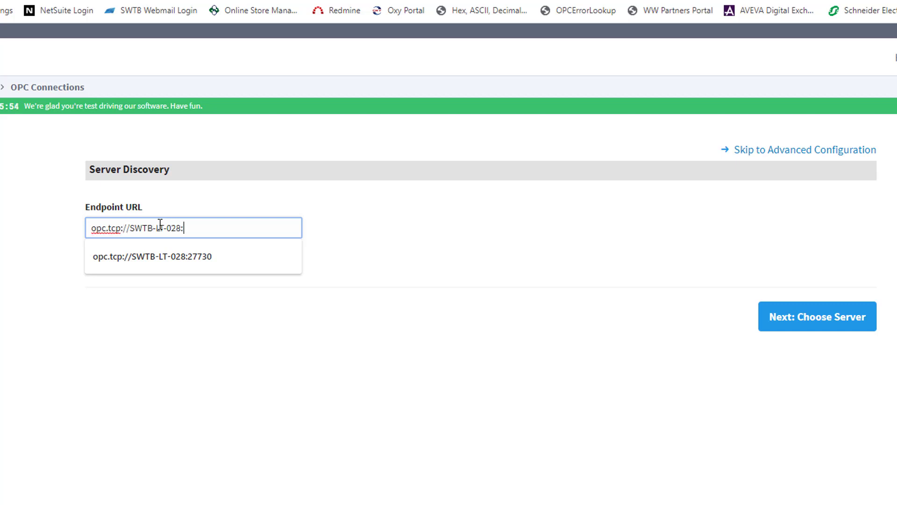
text(27730)
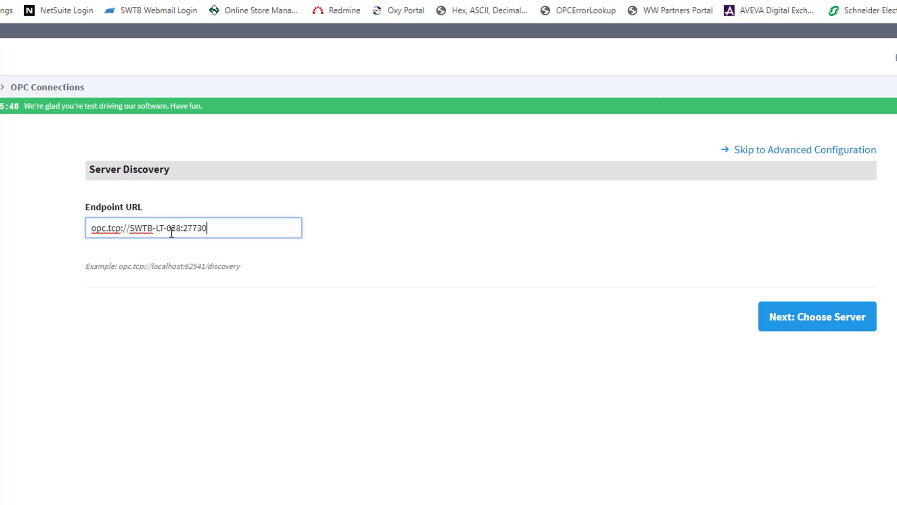
click(814, 326)
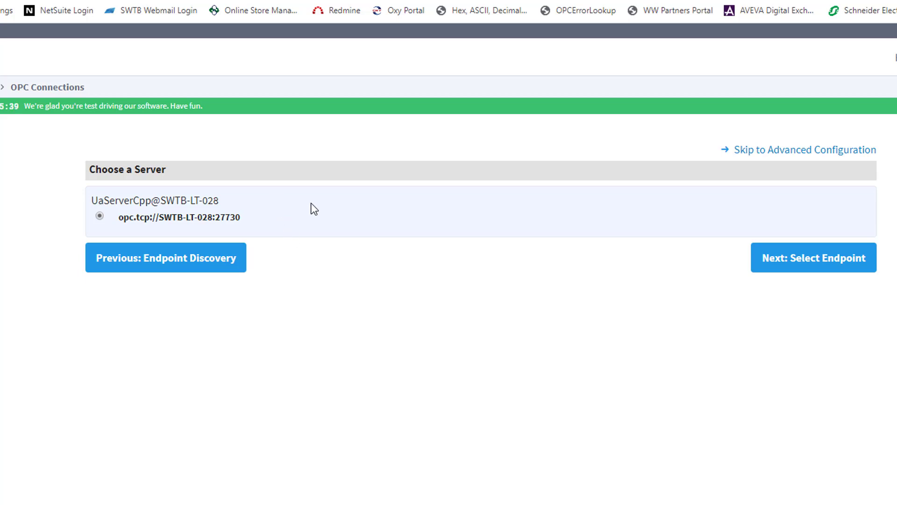
Step: Pick the Basic256Sha256 SignAndEncrypt endpoint and accept the proposed connection settings
click(815, 265)
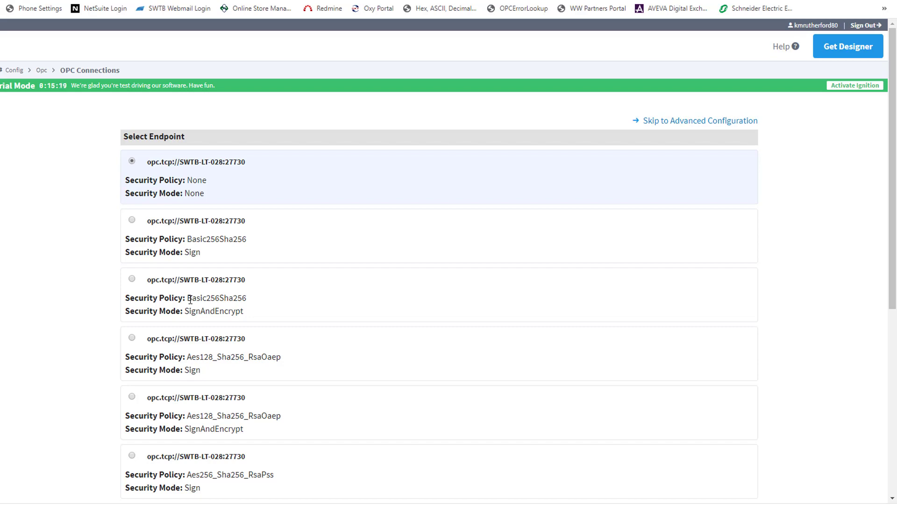
click(132, 278)
scroll(346, 303, down, 2)
scroll(366, 303, down, 2)
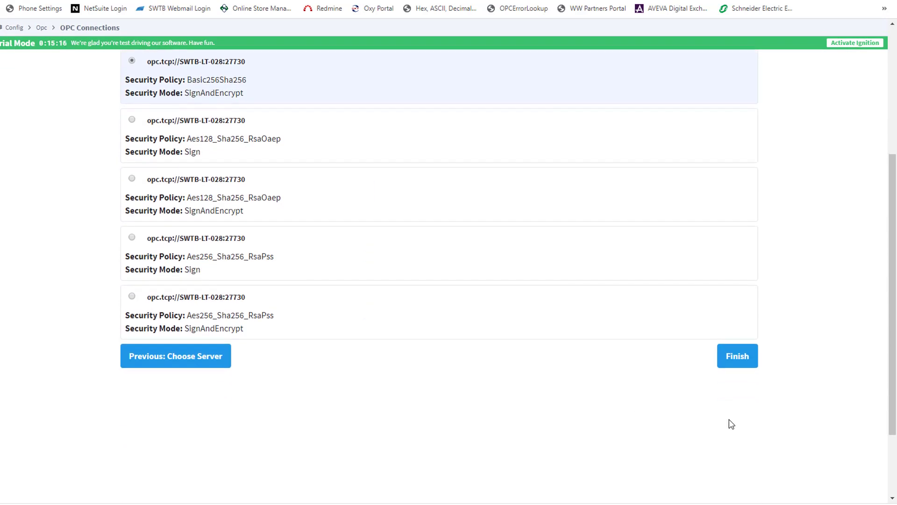
click(731, 357)
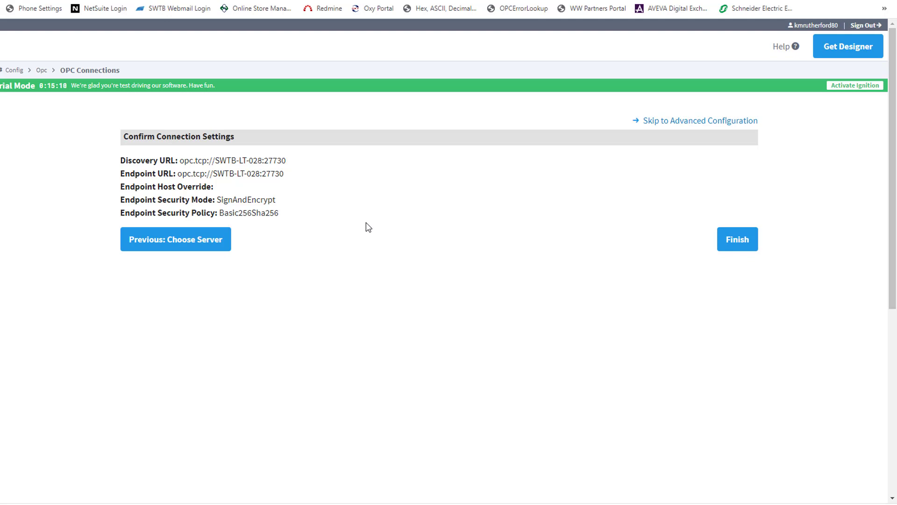
click(737, 243)
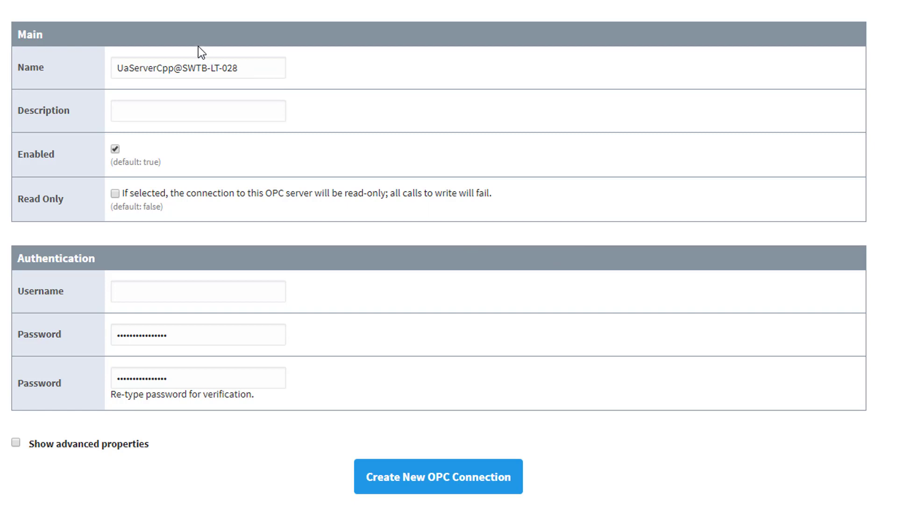
Step: Name the connection OmniServerUA and create it
drag(257, 73, 90, 71)
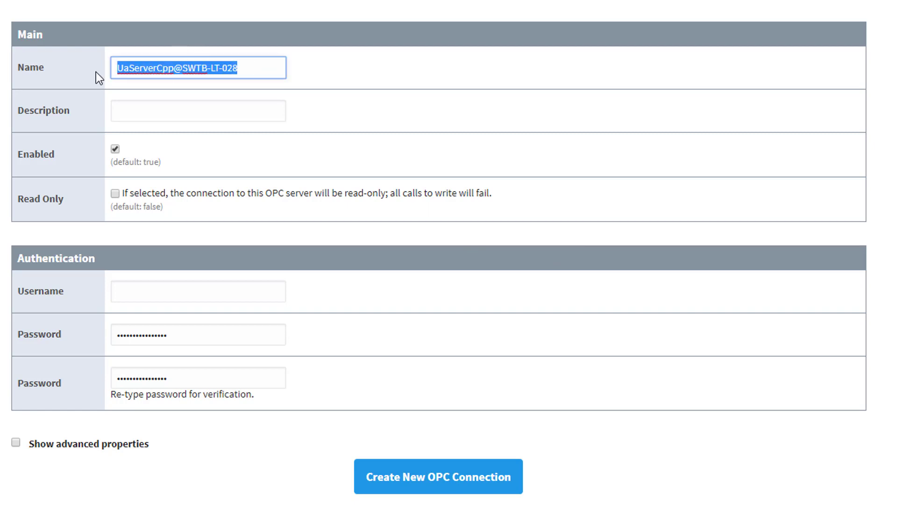
text(unified)
key(BackSpace)
key(BackSpace)
key(BackSpace)
key(BackSpace)
key(BackSpace)
key(BackSpace)
key(BackSpace)
text(Om)
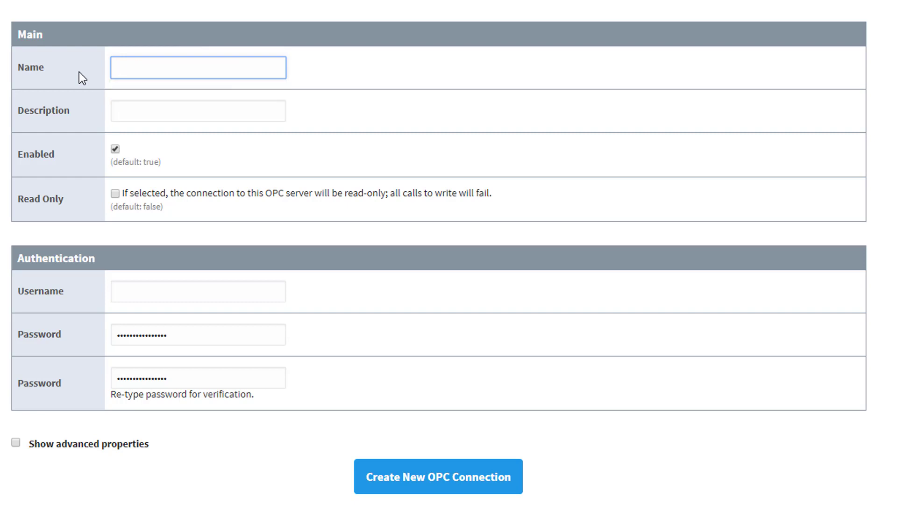
text(n)
key(BackSpace)
text(mniServerUA)
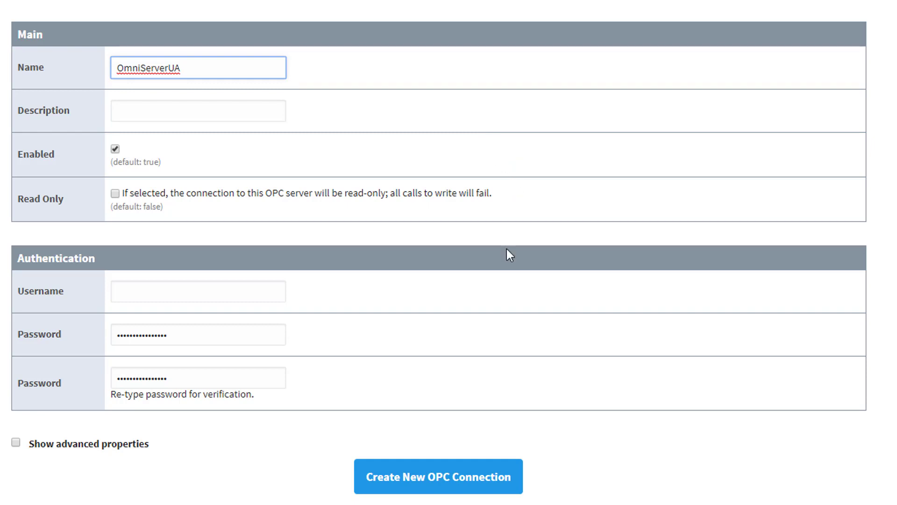
click(417, 487)
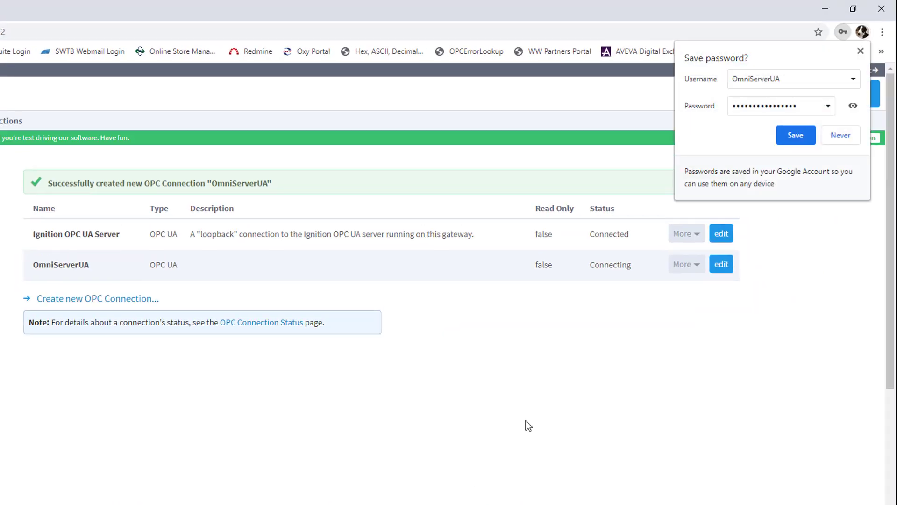
Step: Dismiss Chrome's Save password popup
click(860, 52)
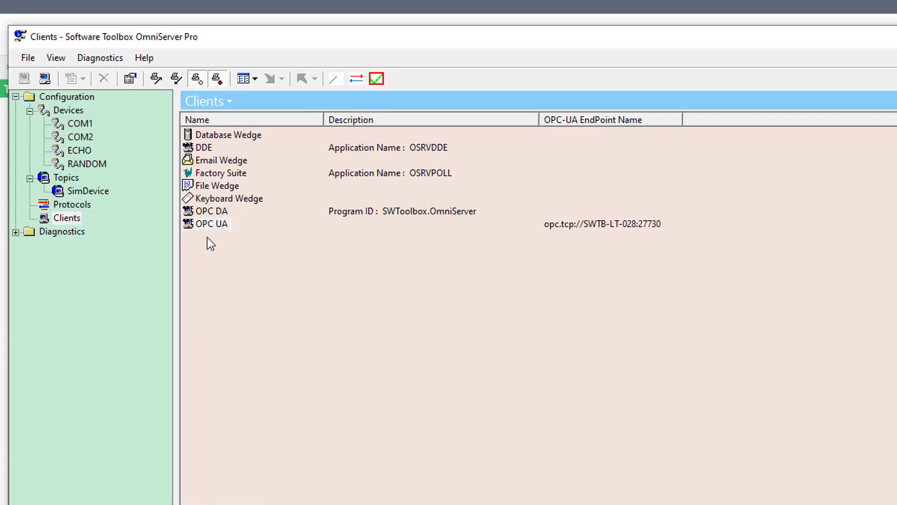
Step: Move the Ignition OPC UA Client certificate from Rejected to Trusted and apply the change immediately
double_click(208, 226)
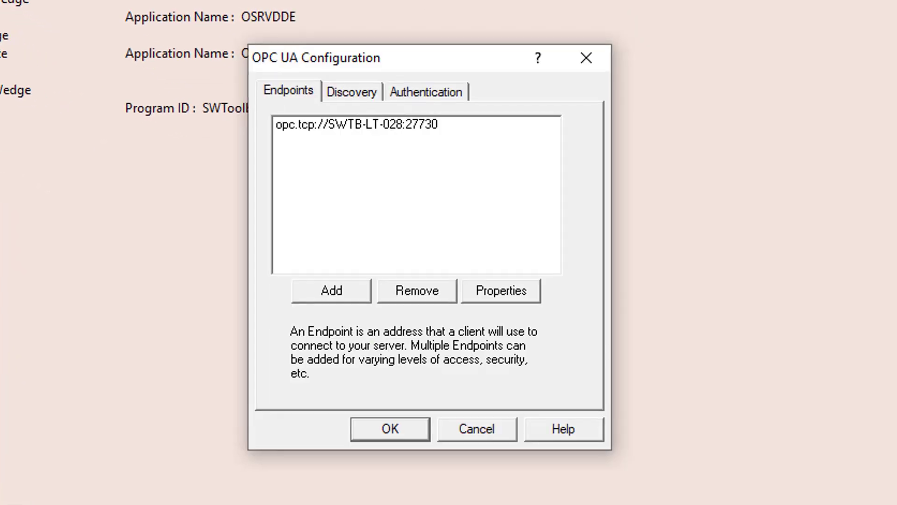
double_click(306, 123)
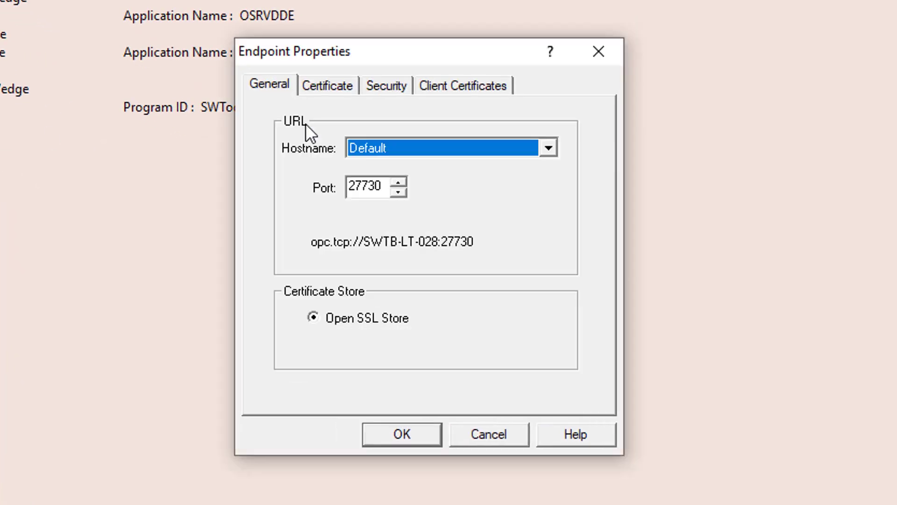
click(475, 86)
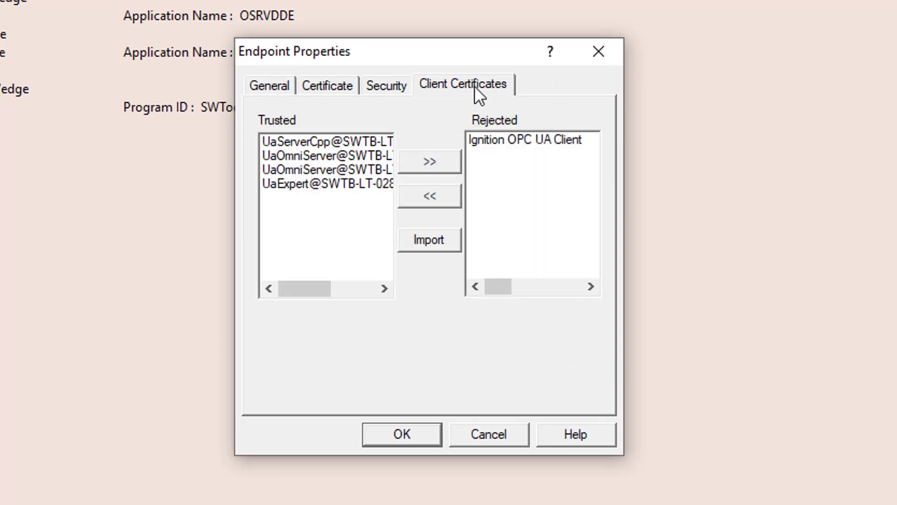
click(515, 140)
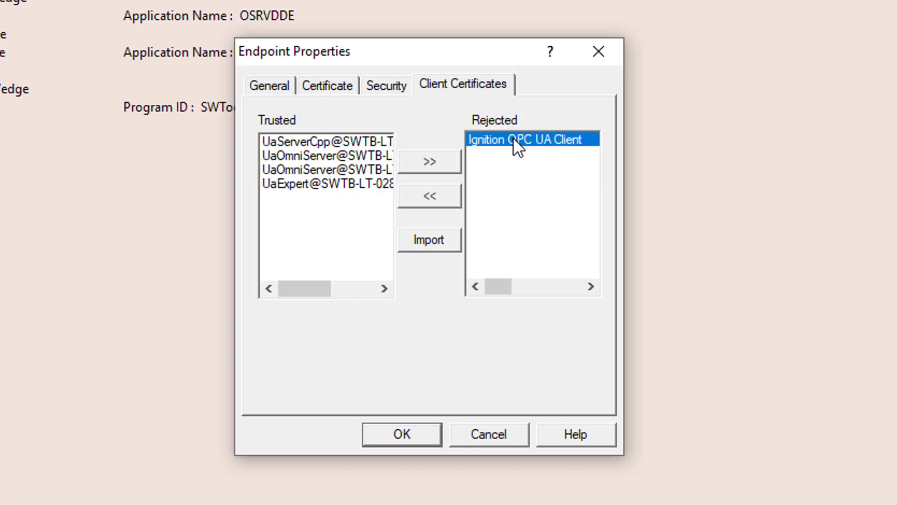
click(438, 197)
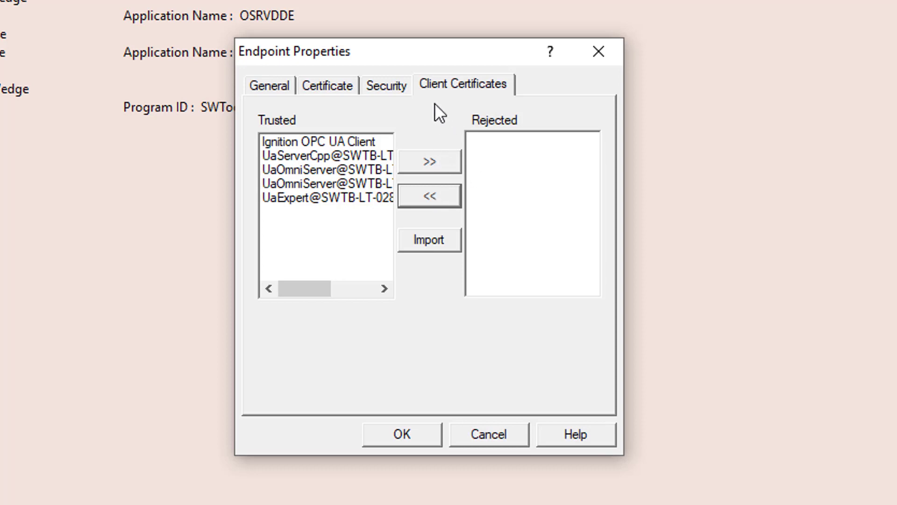
click(411, 434)
click(388, 429)
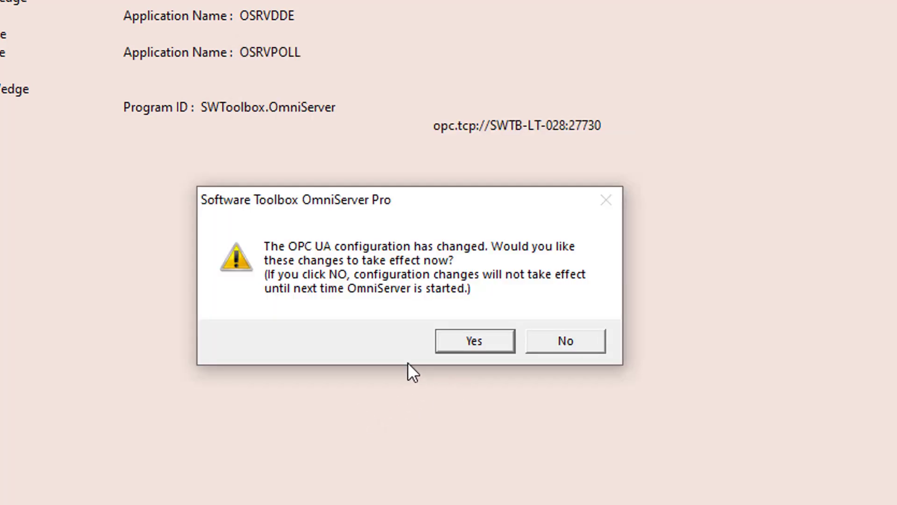
click(475, 341)
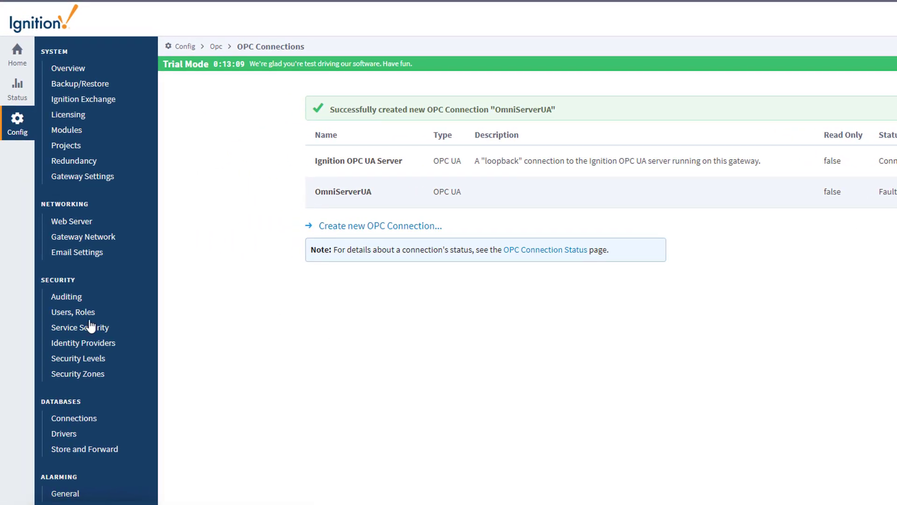
Step: Trust the quarantined UaServerCpp@SWTB-LT-028 certificate on the Gateway's OPC UA Security page
scroll(93, 315, down, 8)
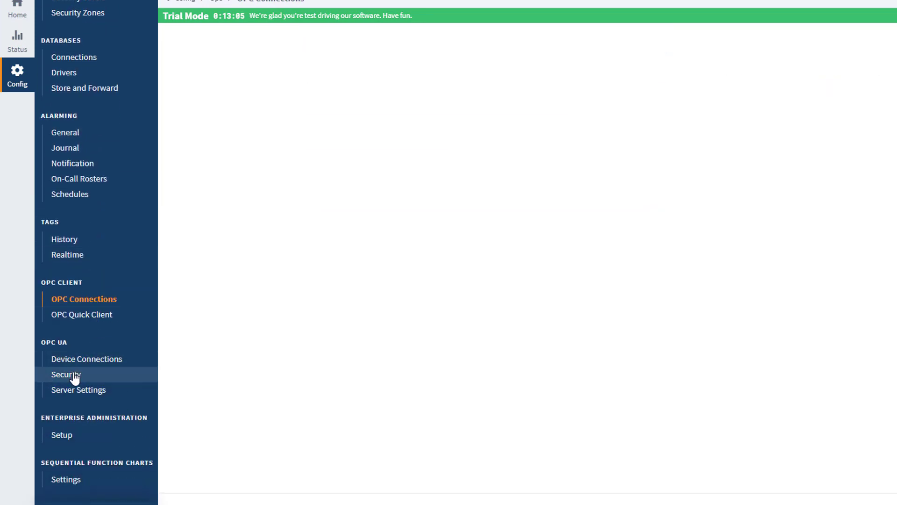
click(74, 376)
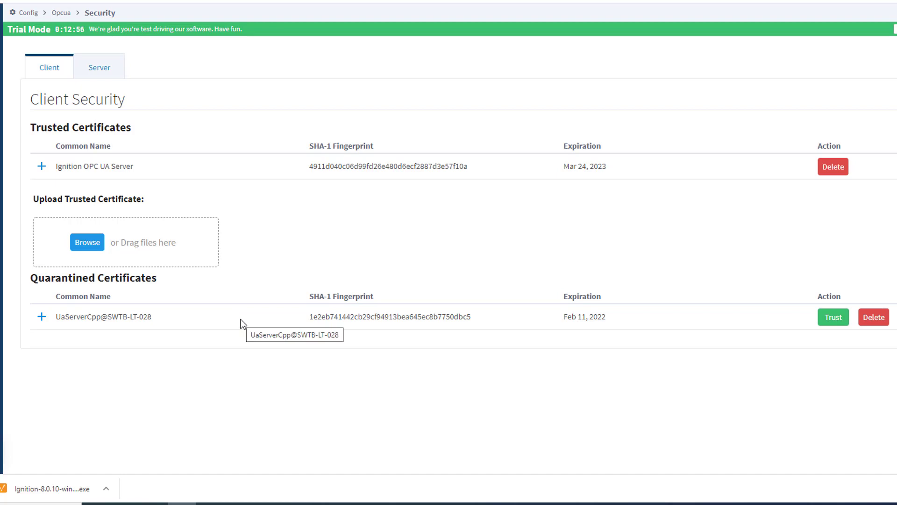
click(836, 322)
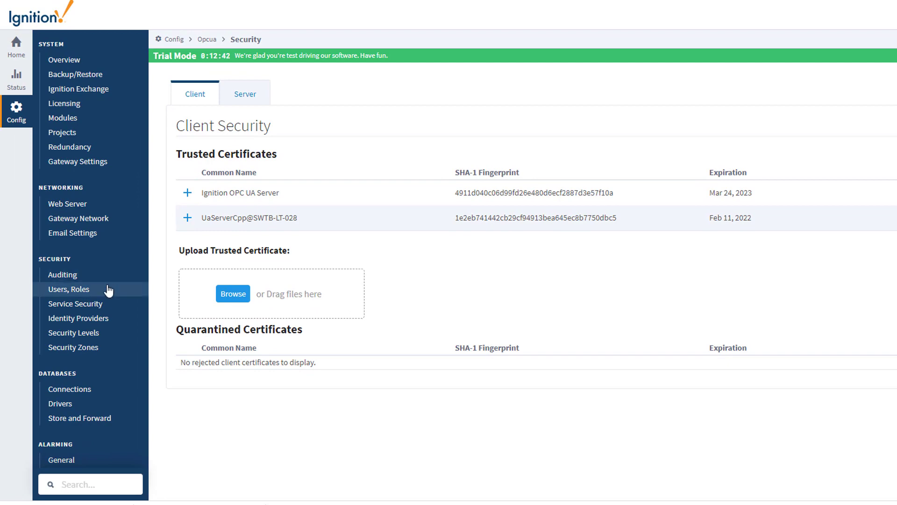
scroll(105, 290, down, 7)
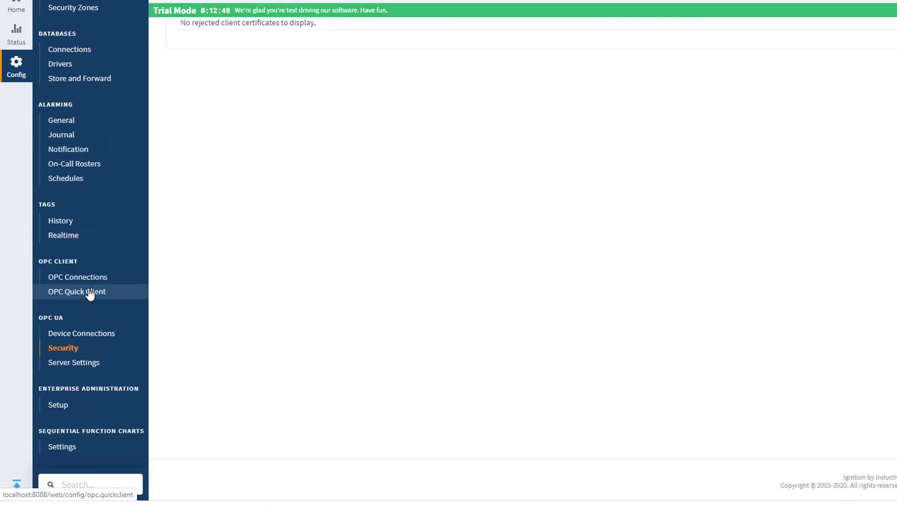
Step: Launch the Designer, log in with the account username and password, and open OmniServerUASimulation
click(88, 283)
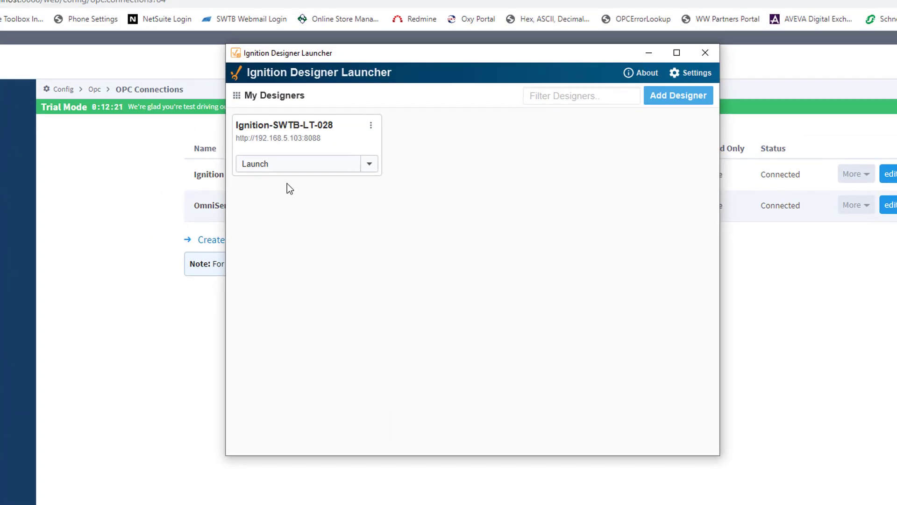
click(262, 163)
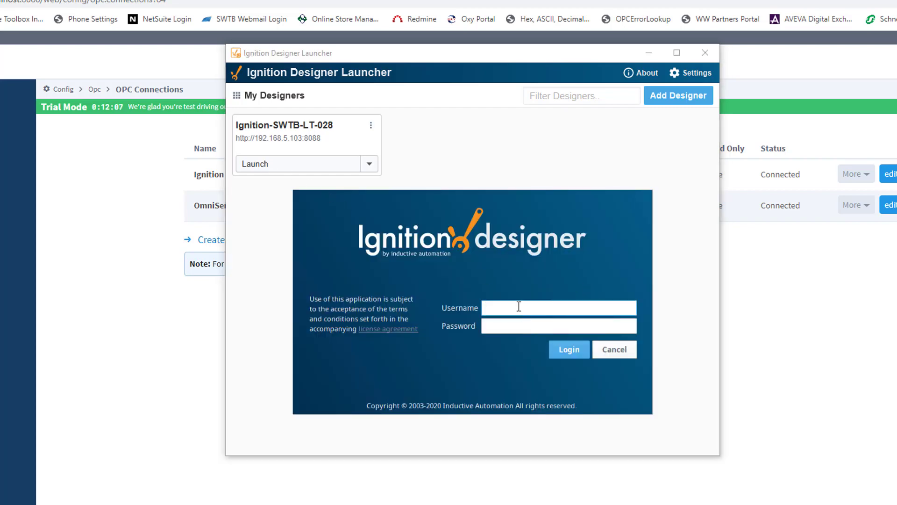
key(Tab)
text(********)
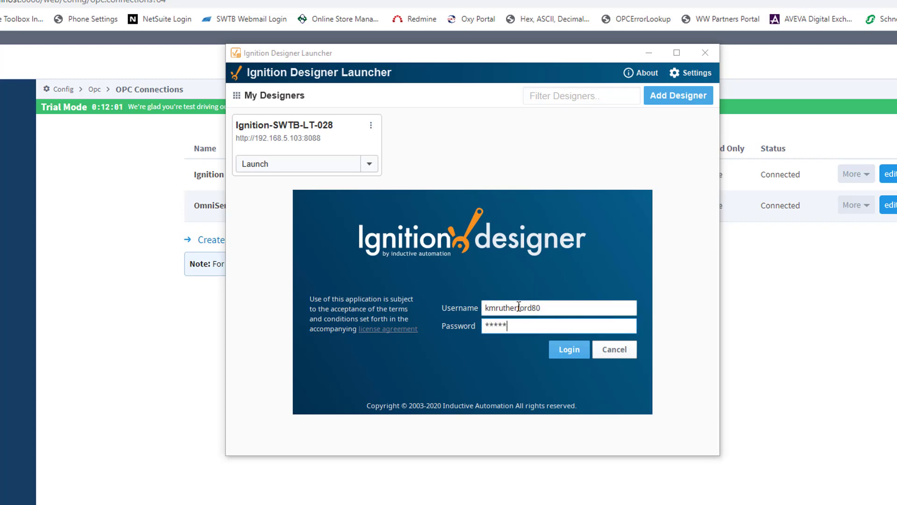
text(*)
key(Return)
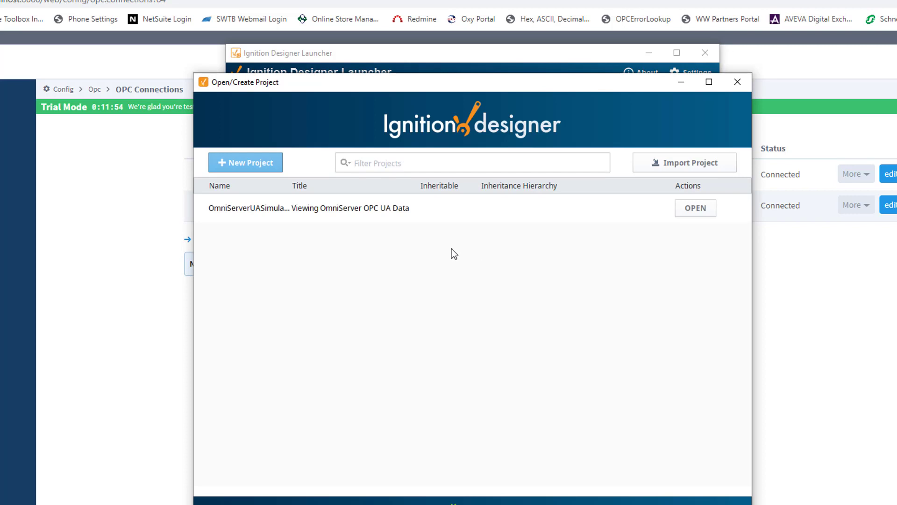
click(682, 209)
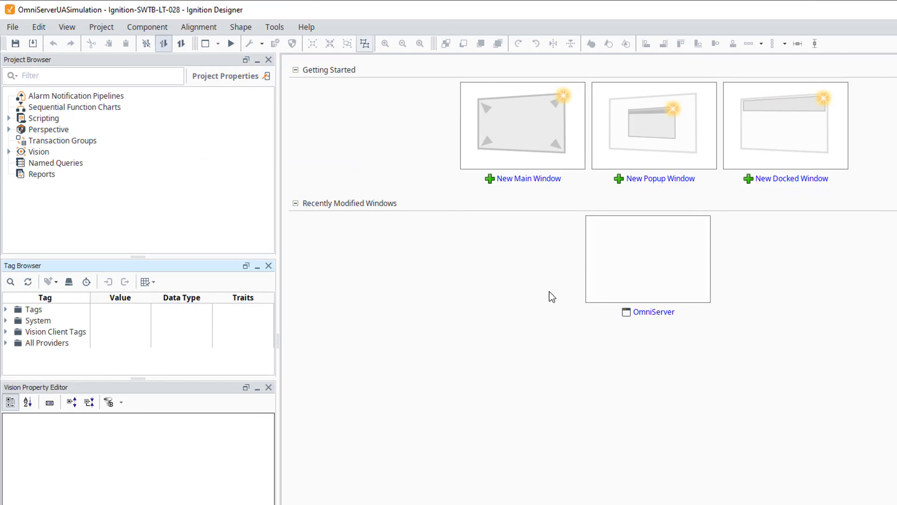
Step: Open the OmniServer window for editing and select the Tags folder in the Tag Browser
click(642, 316)
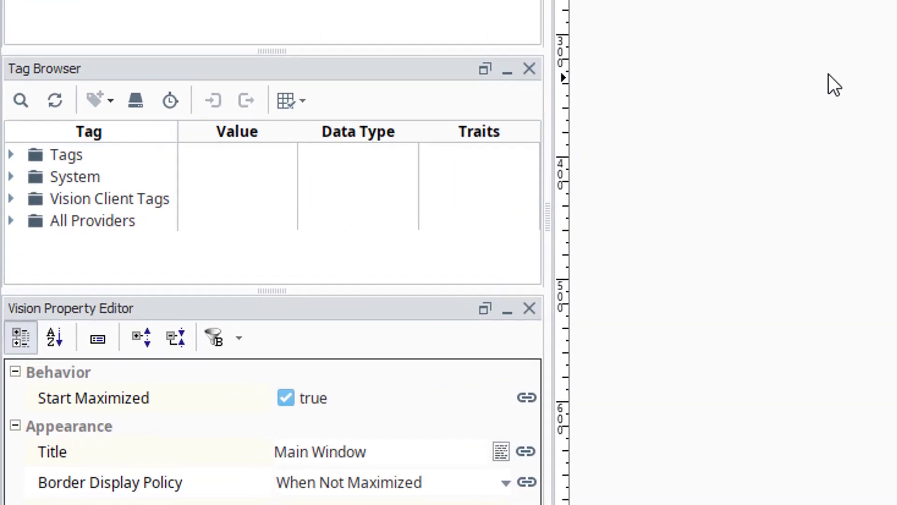
click(66, 154)
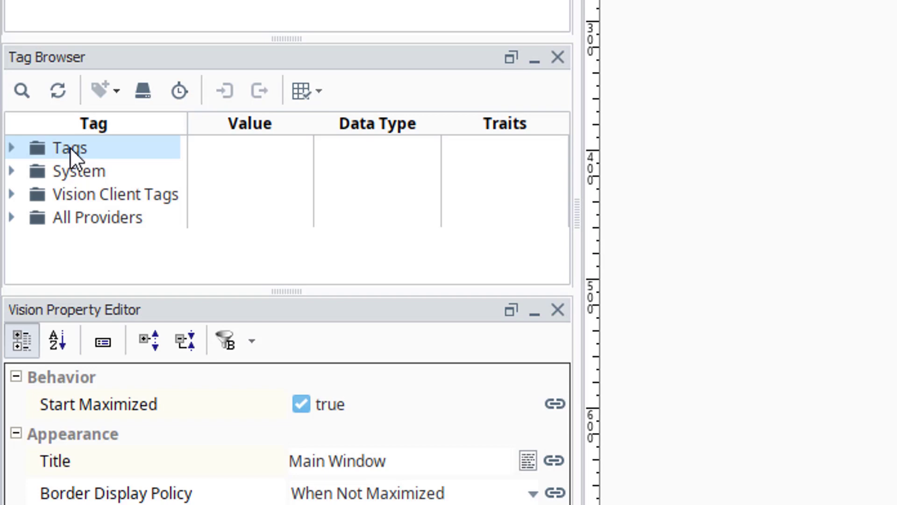
click(57, 144)
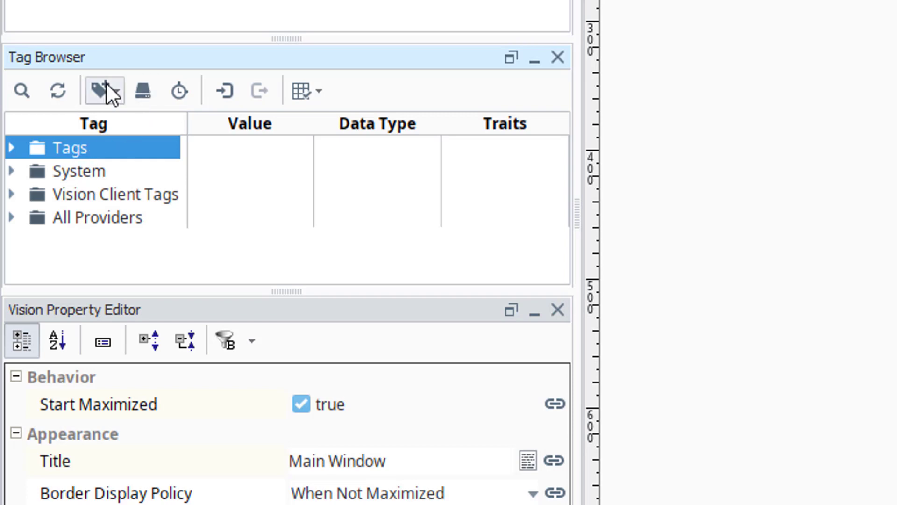
Step: Add a new folder named OmniServer under Tags and select it
click(114, 92)
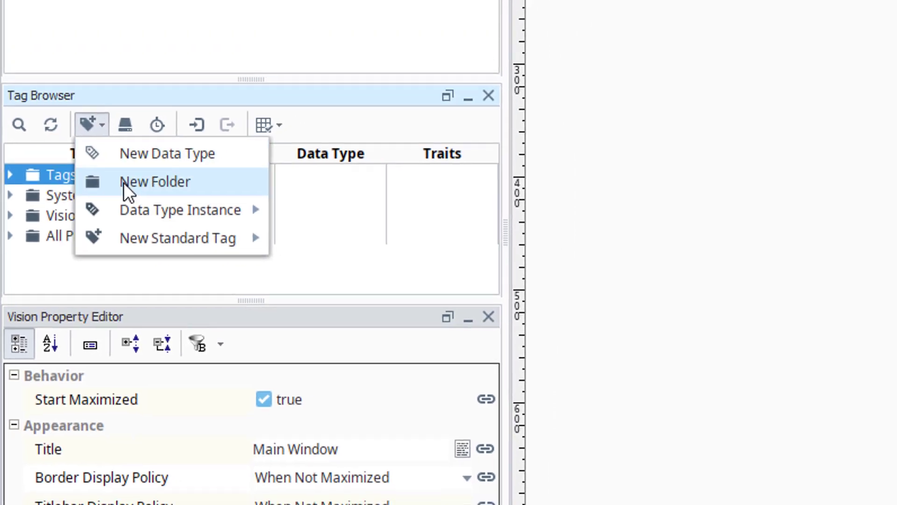
click(141, 161)
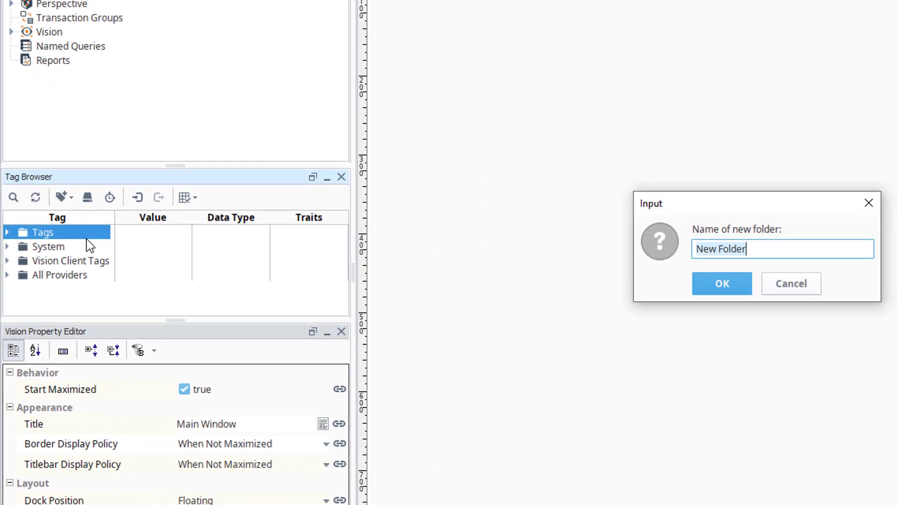
text(OmniServer)
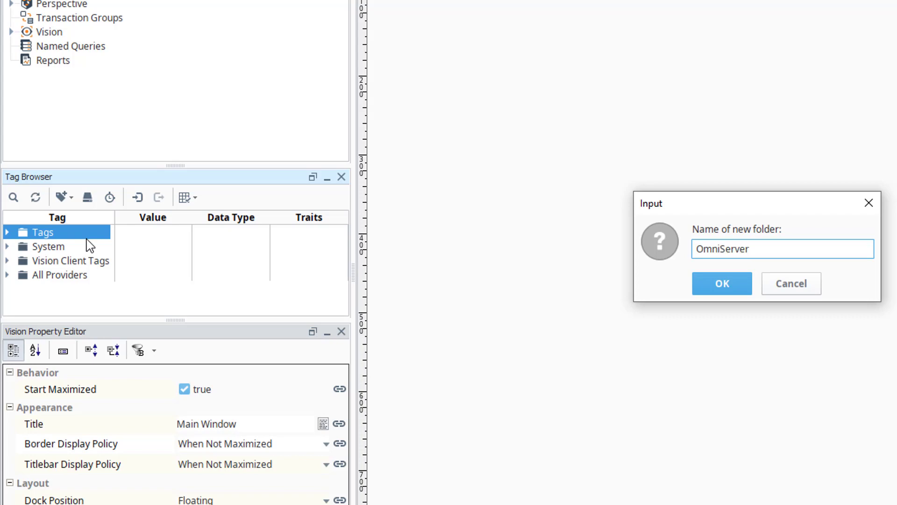
key(Return)
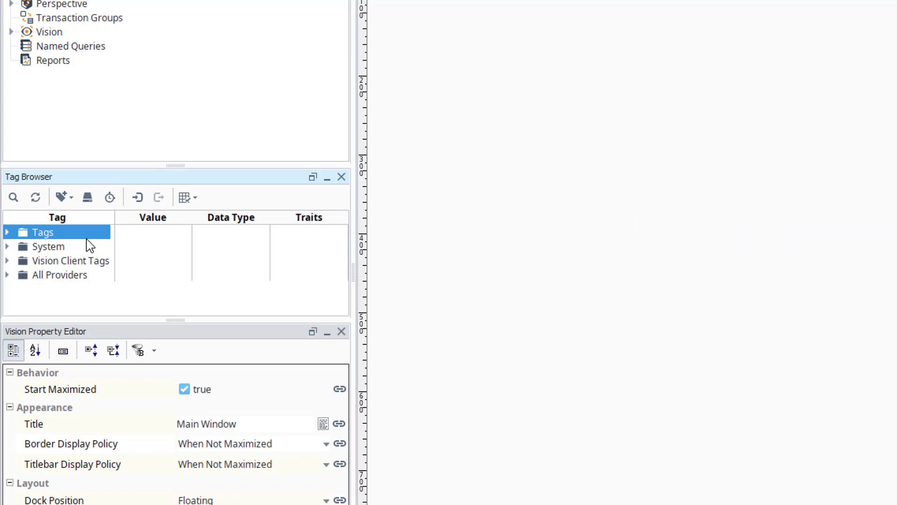
click(7, 232)
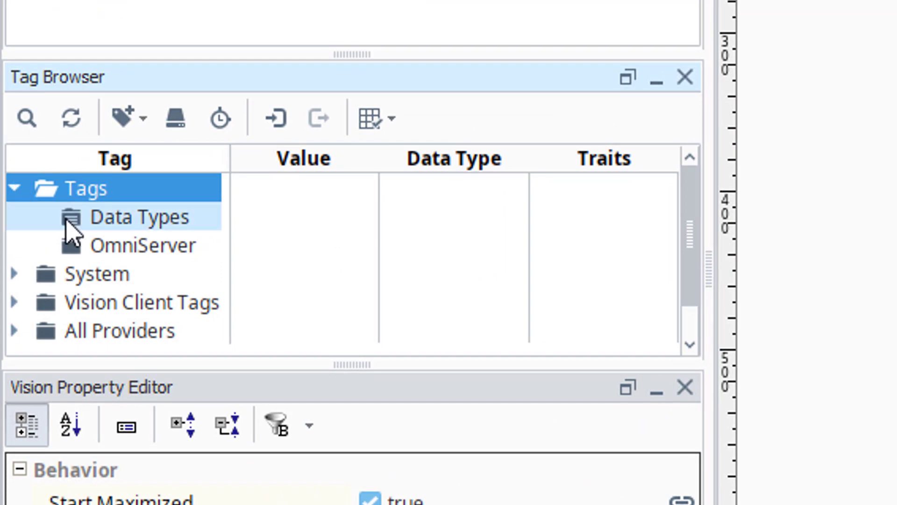
click(112, 246)
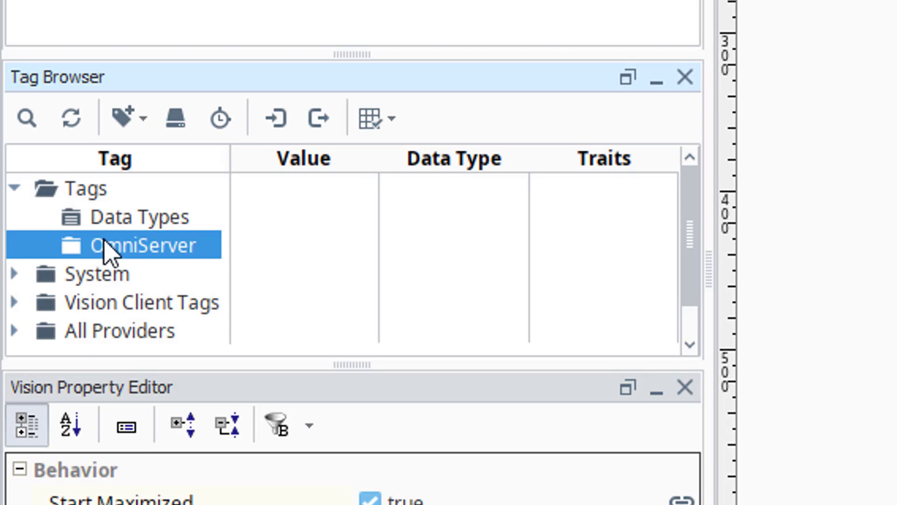
Step: Drag FloatRead and BooleanRead from OmniServerUA > SWToolbox.OmniServer > simdevice into the OmniServer folder
click(170, 125)
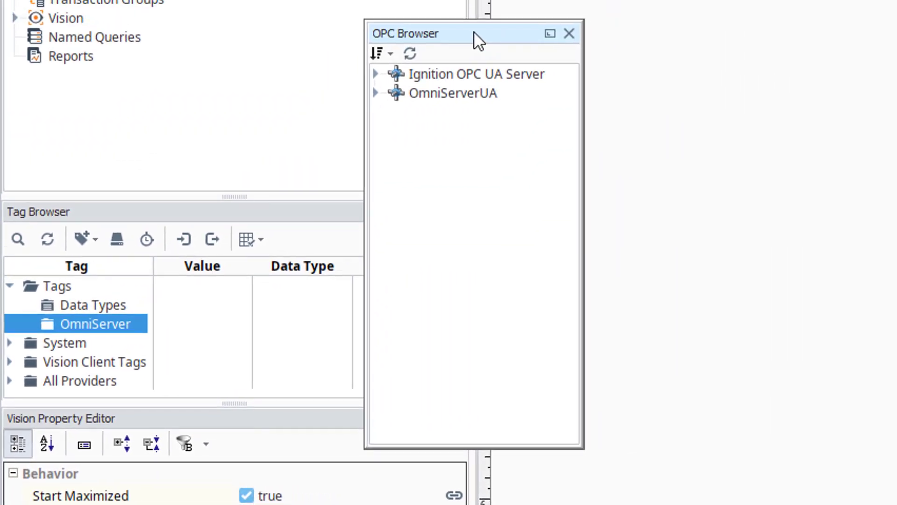
click(376, 93)
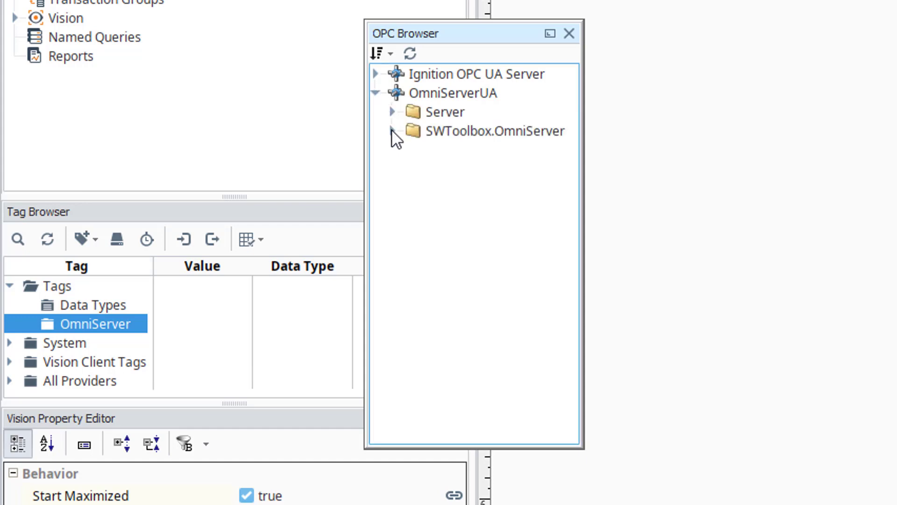
click(392, 132)
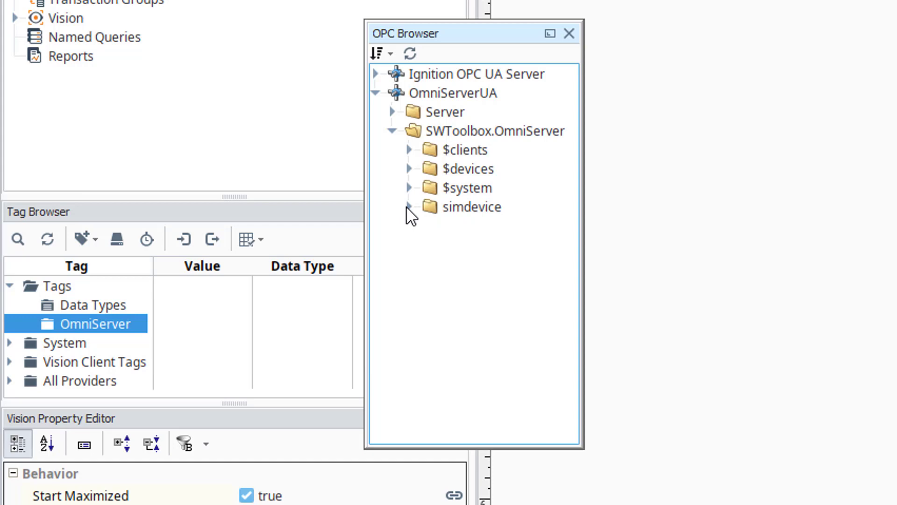
click(408, 207)
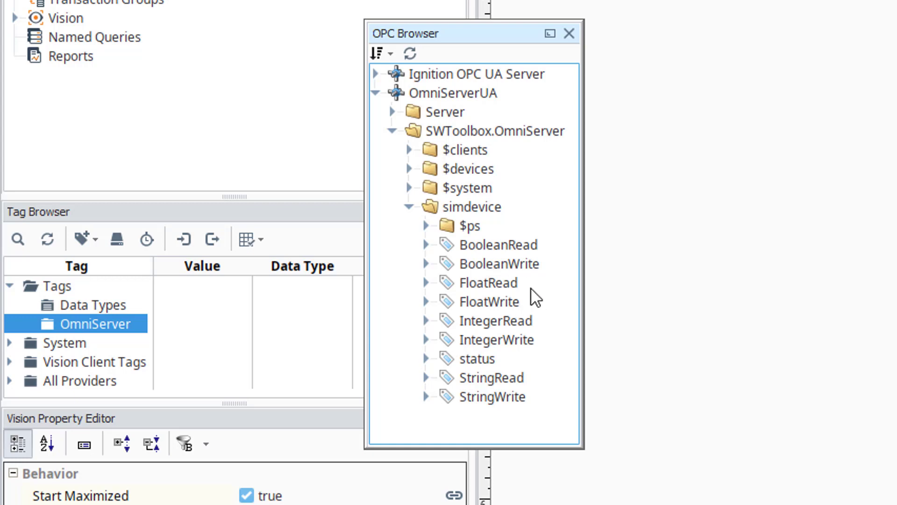
drag(489, 288, 111, 323)
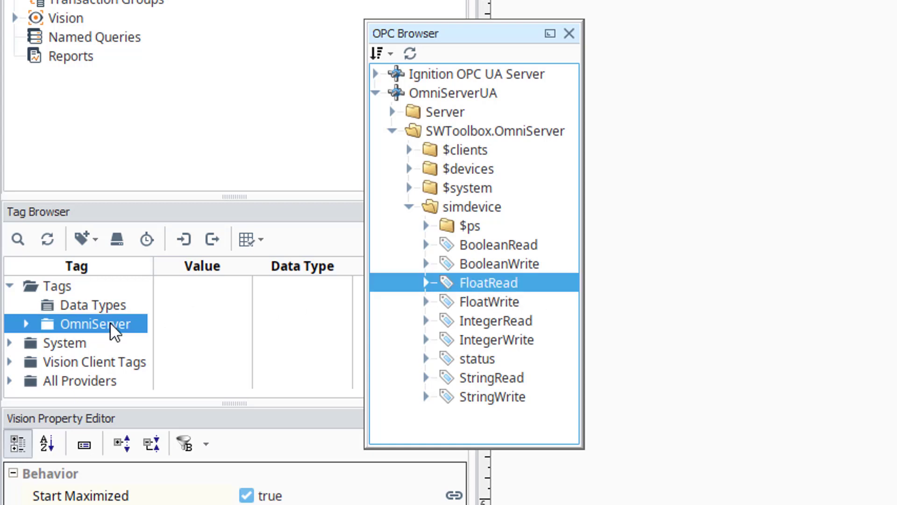
drag(488, 249, 65, 320)
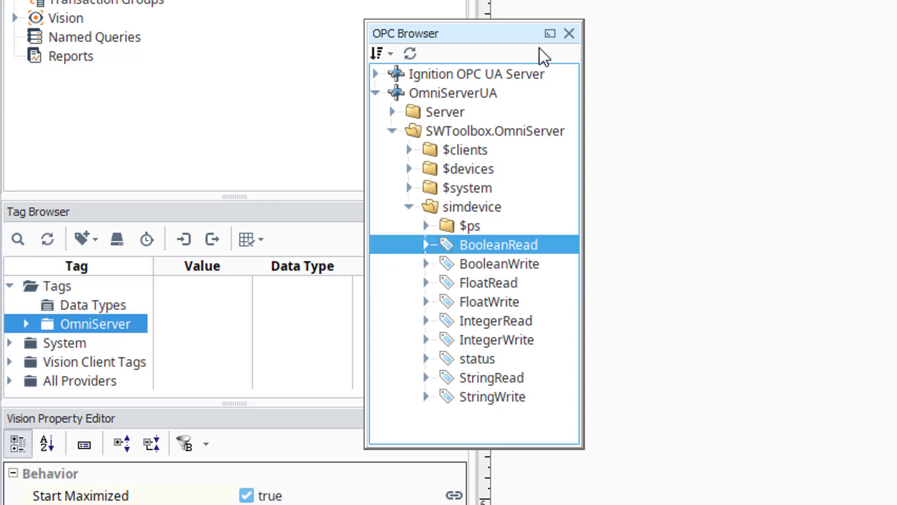
click(569, 34)
click(27, 324)
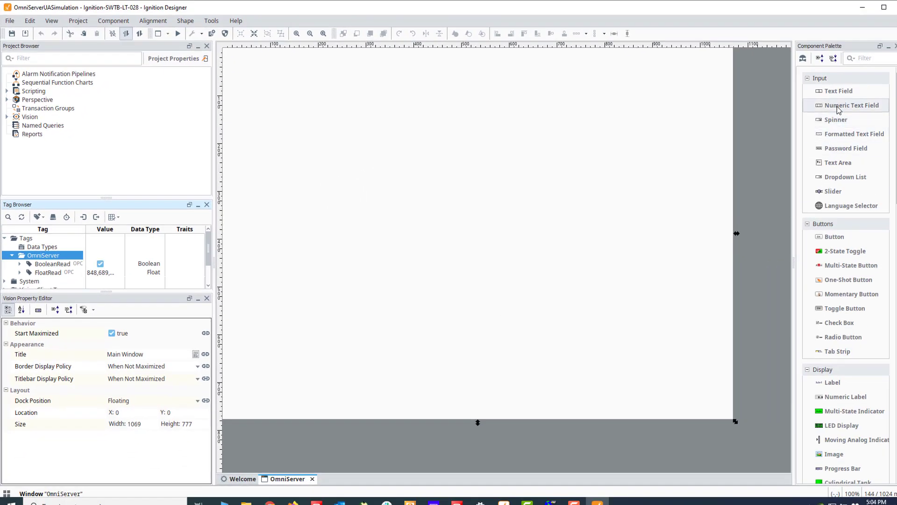
Step: Place a Numeric Text Field above a 2-State Toggle on the OmniServer window
drag(837, 106, 315, 121)
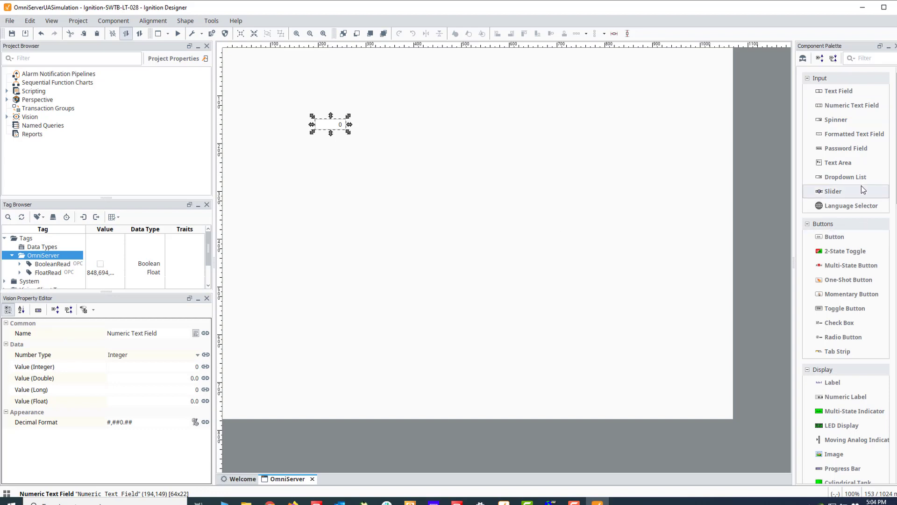
drag(846, 251, 325, 166)
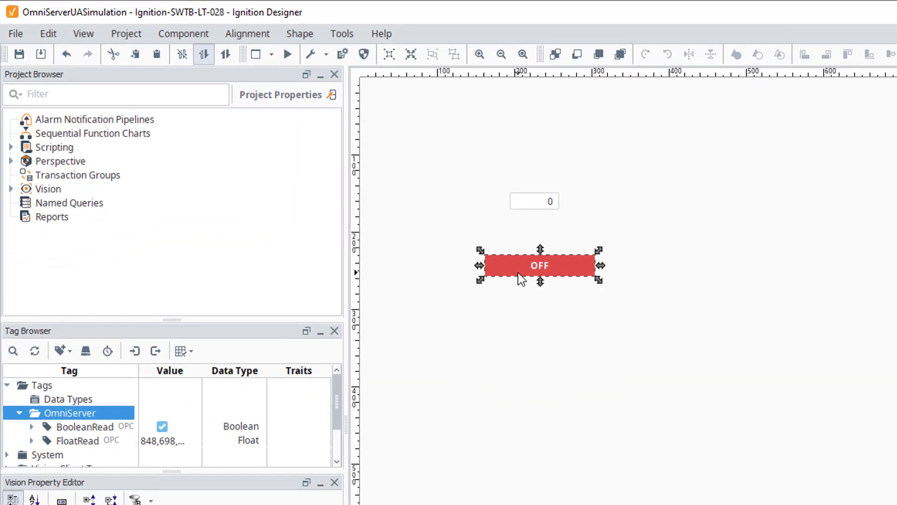
drag(531, 204, 505, 202)
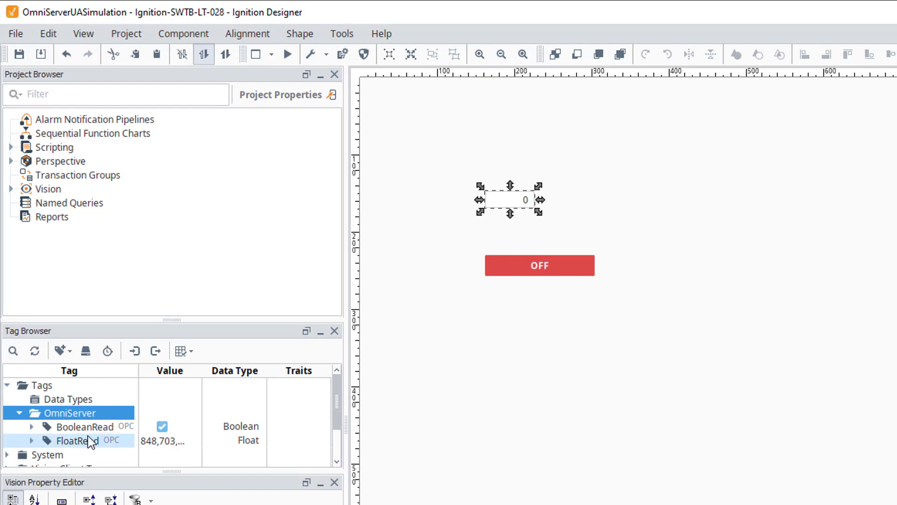
Step: Bind the numeric field to the FloatRead tag and the toggle to BooleanRead
drag(87, 444, 600, 199)
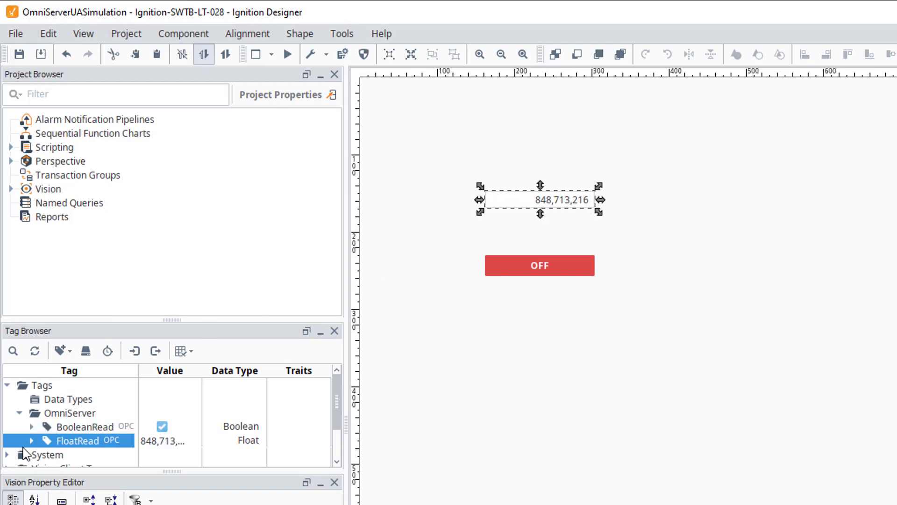
click(66, 426)
click(528, 267)
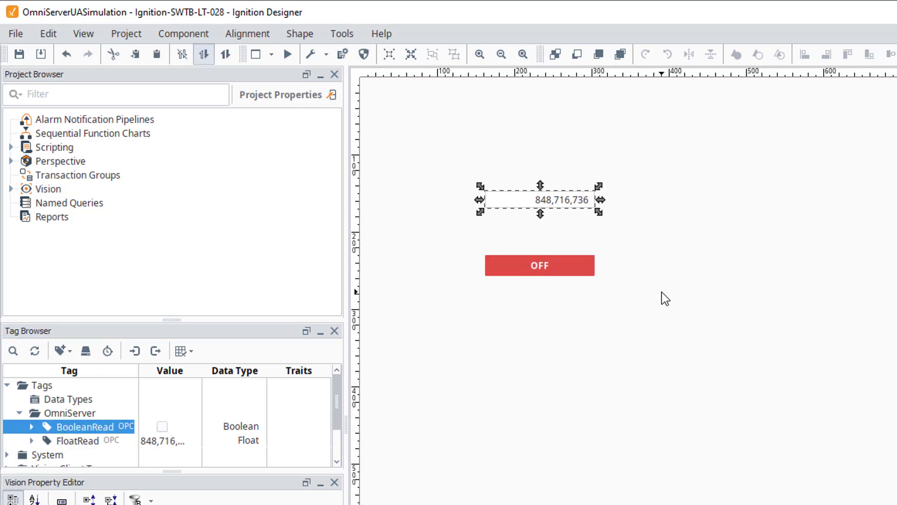